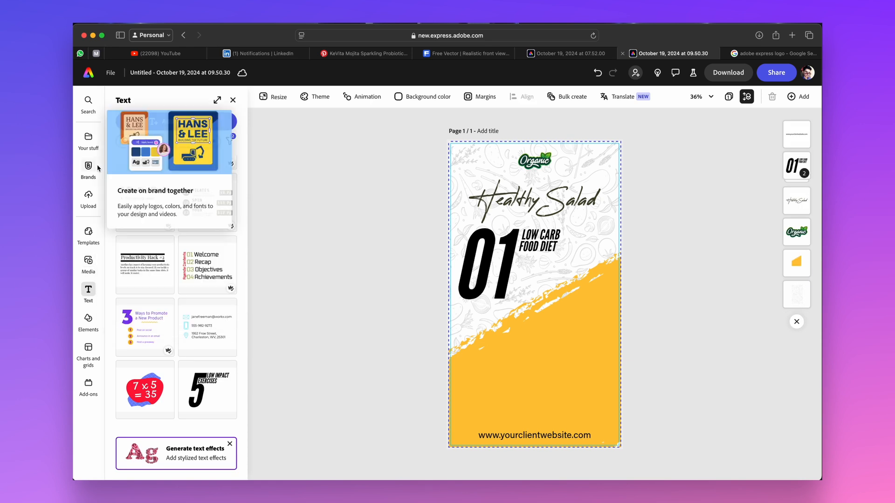
Step: Upload the salad image whose file name ends in "2.png", shrink it and centre it above the website address
left_click(88, 201)
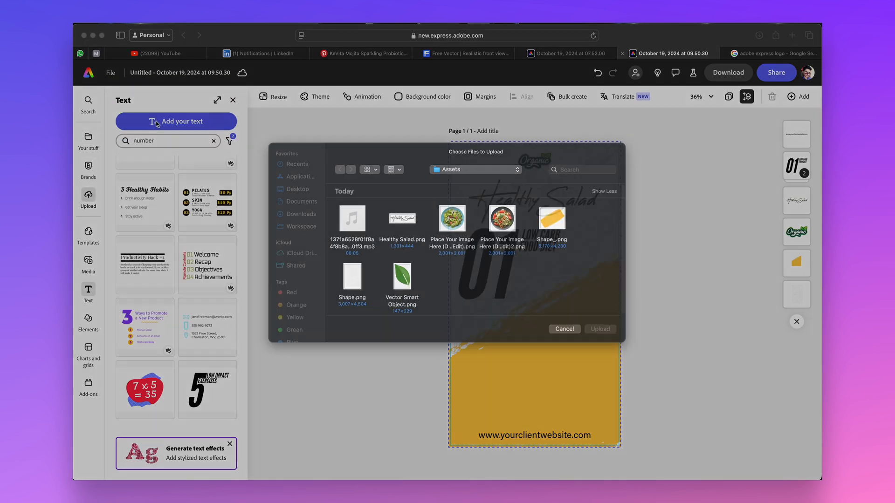
left_click(502, 252)
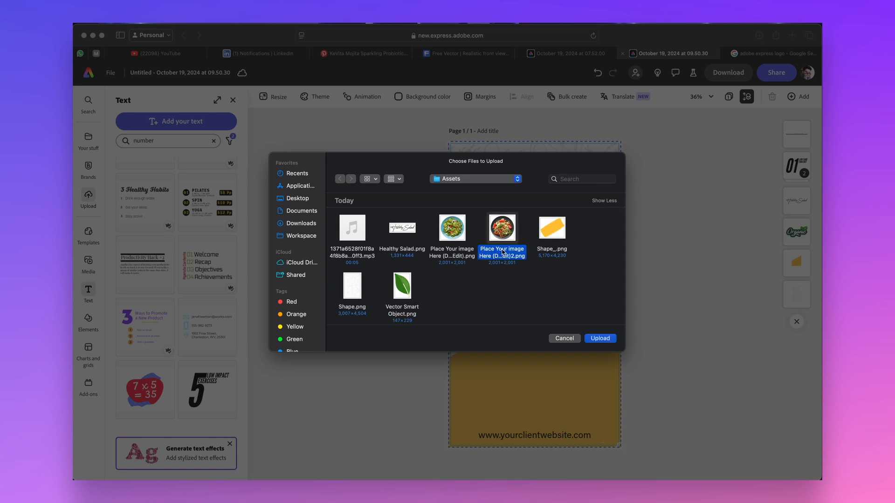
left_click(602, 340)
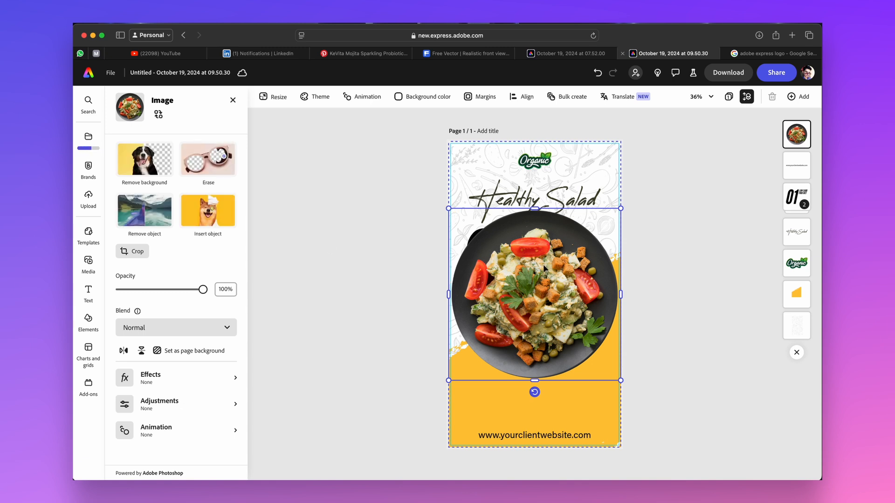
left_click_drag(545, 269, 543, 312)
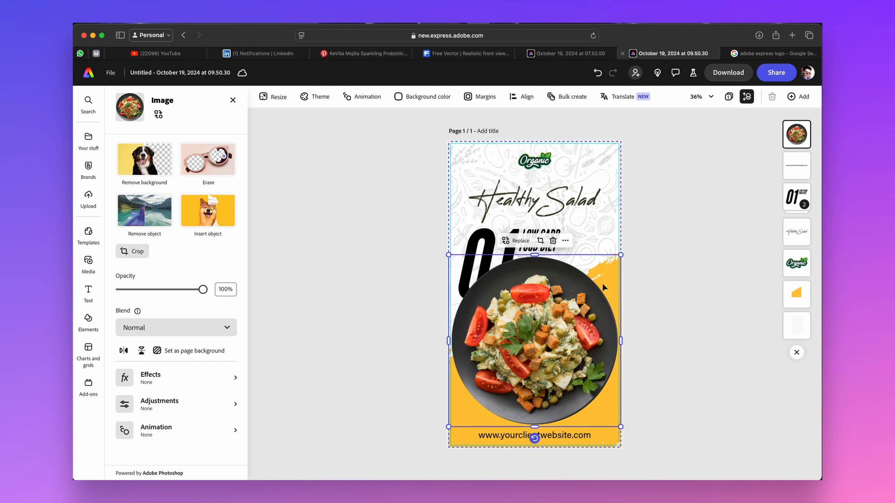
left_click_drag(622, 254, 576, 299)
left_click_drag(529, 340, 546, 339)
left_click(700, 334)
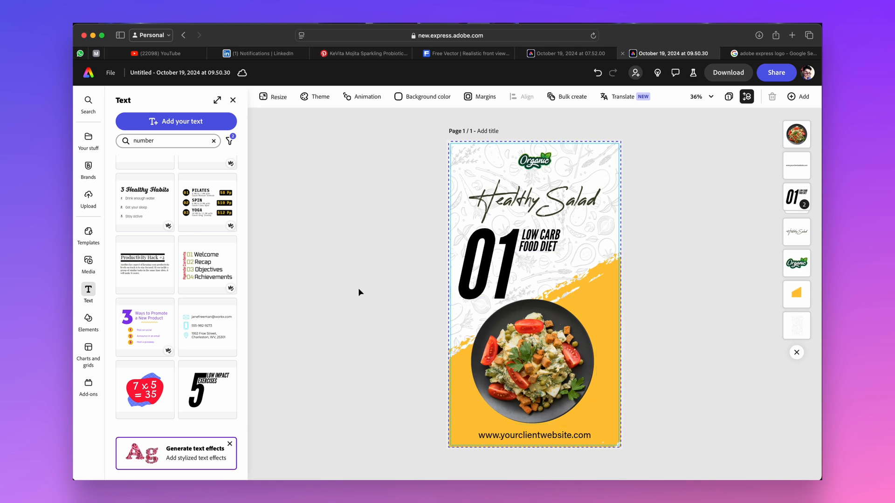
Step: Upload the other "Place Your image Here" picture with the blue plate, resize it and position it exactly over the first salad plate
mouse_move(89, 201)
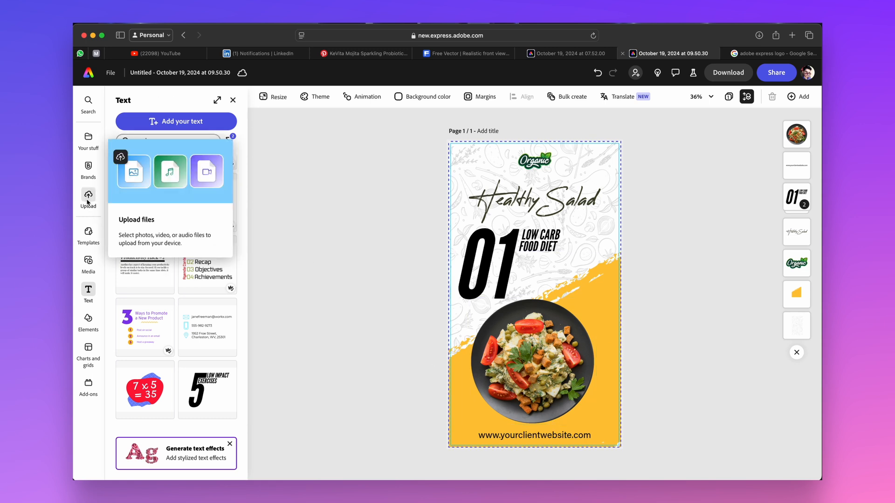
left_click(88, 203)
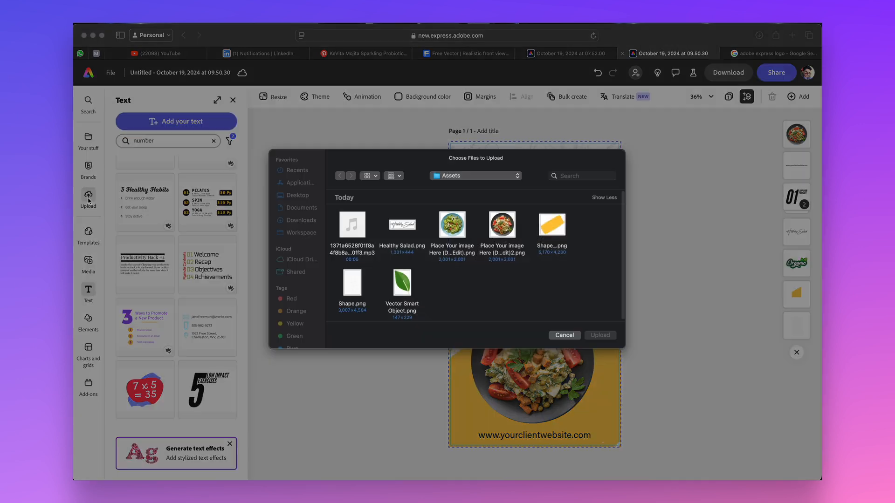
left_click(449, 254)
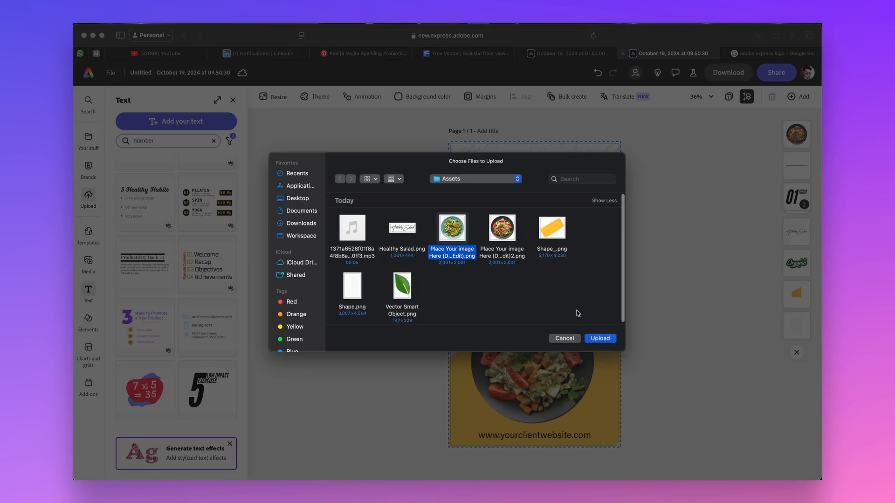
left_click(601, 338)
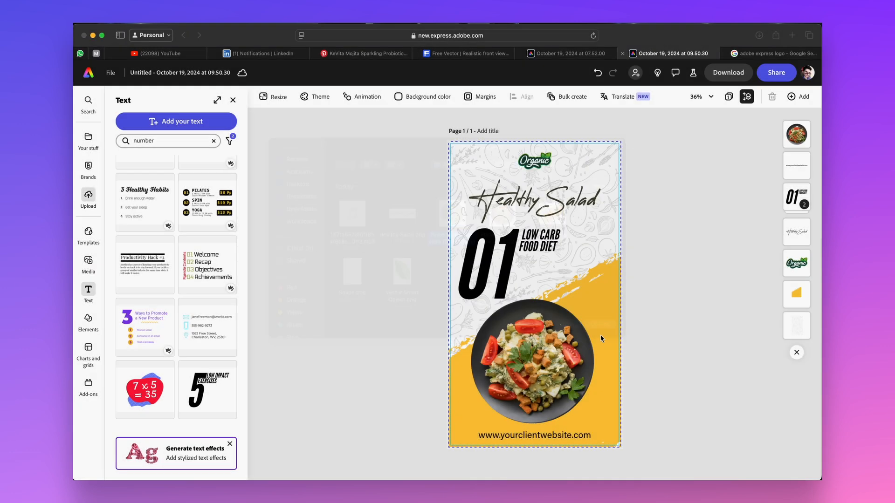
left_click_drag(548, 279, 548, 325)
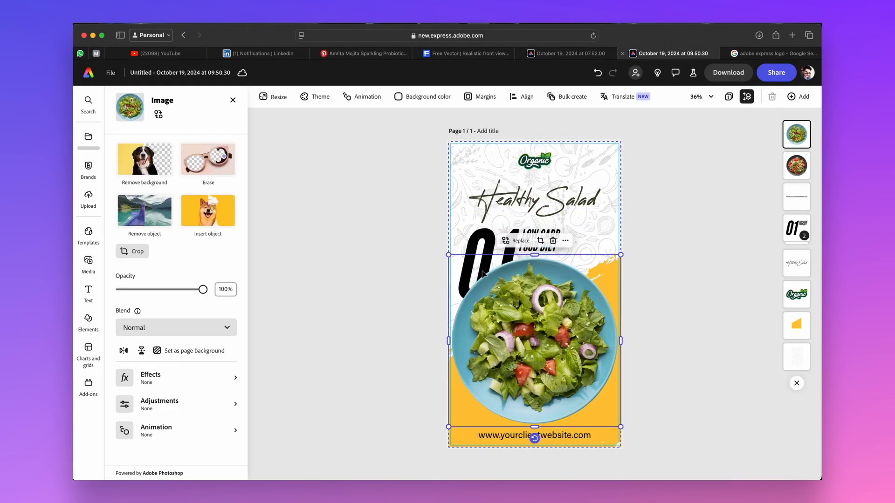
left_click_drag(622, 252, 591, 298)
left_click_drag(537, 347, 554, 349)
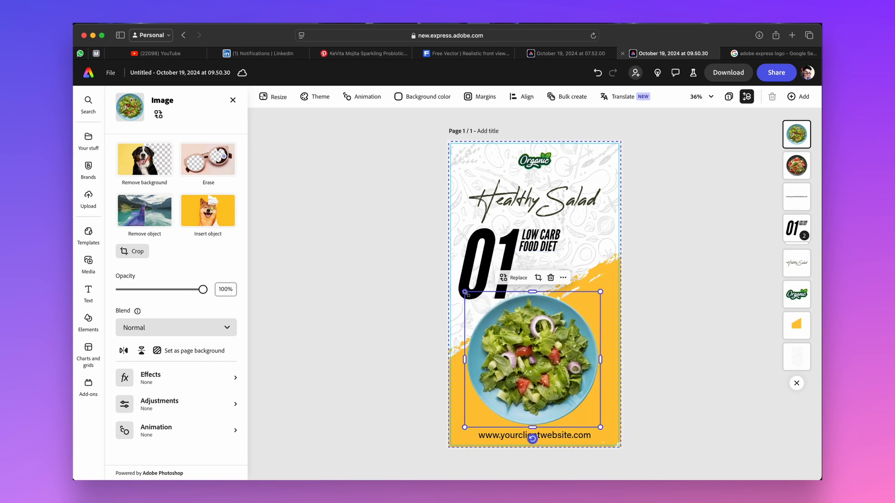
mouse_move(465, 292)
left_mouse_down()
mouse_move(480, 308)
mouse_move(471, 299)
left_mouse_up()
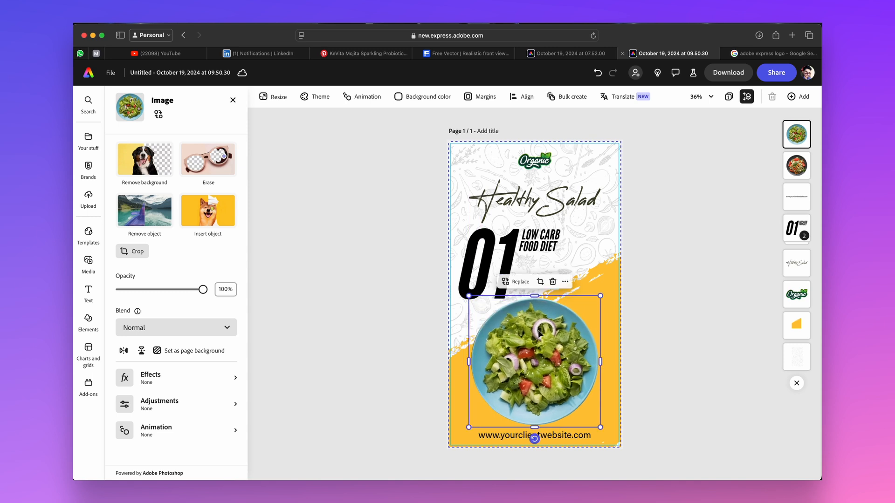
left_click_drag(539, 331, 537, 330)
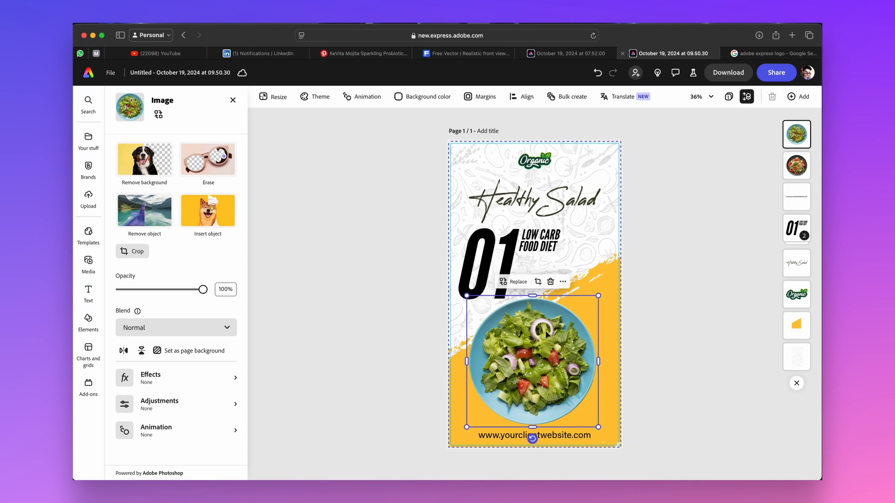
left_click(679, 327)
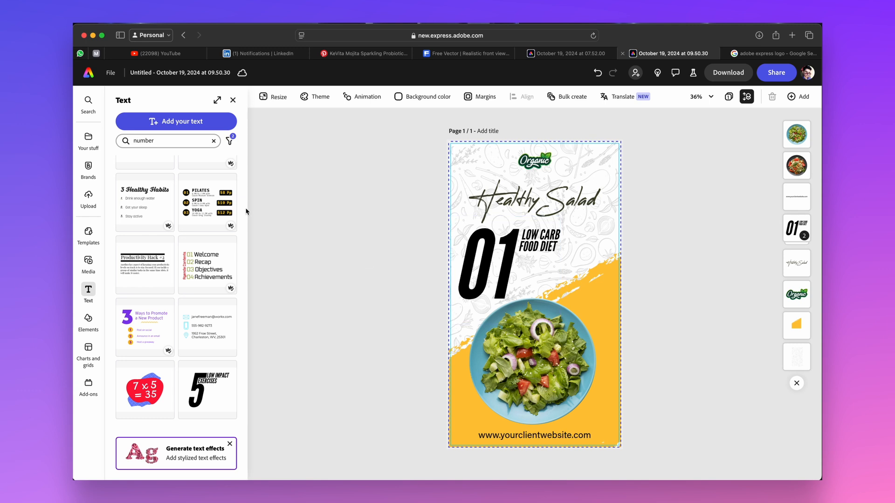
Step: Upload Vector Smart Object.png and place the leaf beside the plate's upper-right edge
left_click(90, 195)
left_click(405, 290)
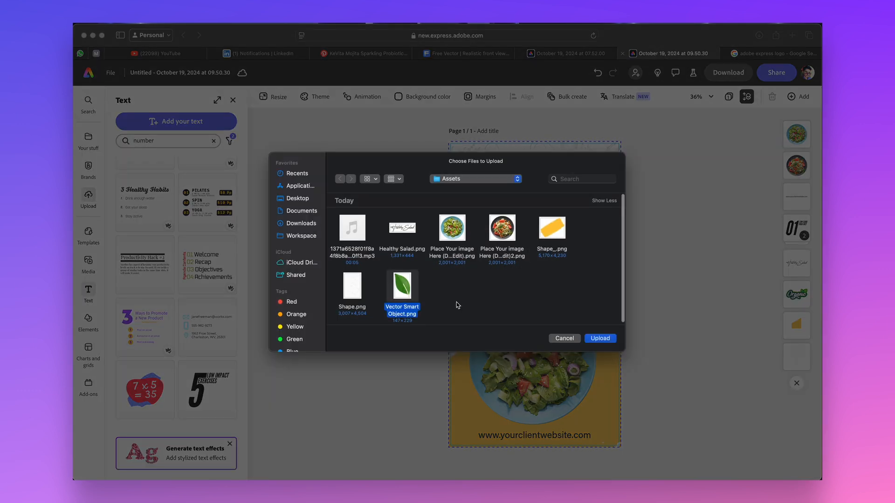
left_click(600, 339)
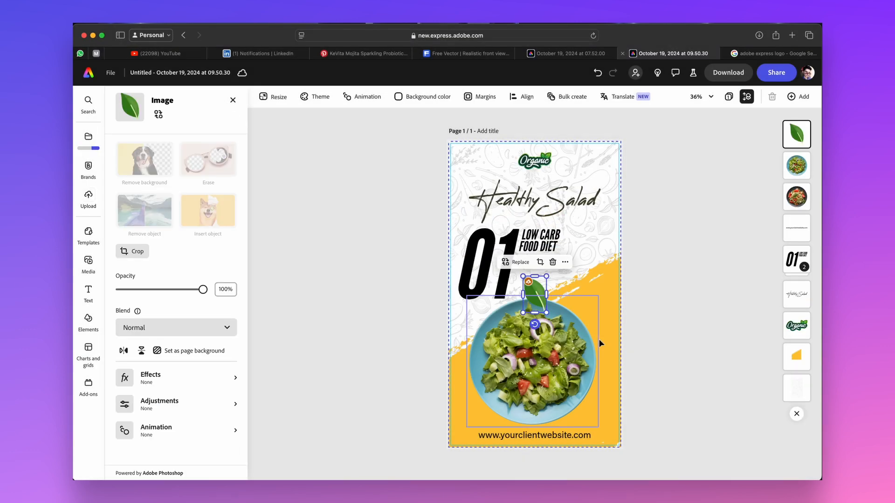
left_click_drag(539, 293, 601, 312)
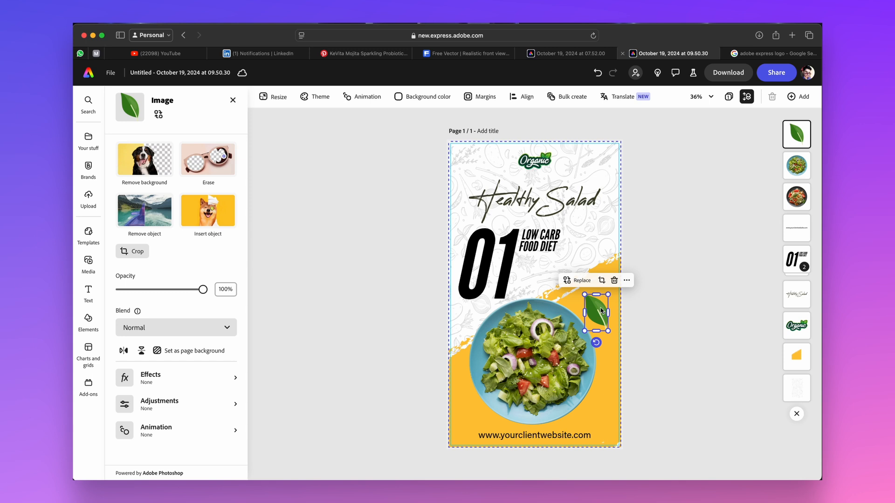
Step: Duplicate the leaf to the plate's left side, tilt it, make it smaller and flip it horizontally
key("alt")
left_click_drag(598, 306, 468, 353)
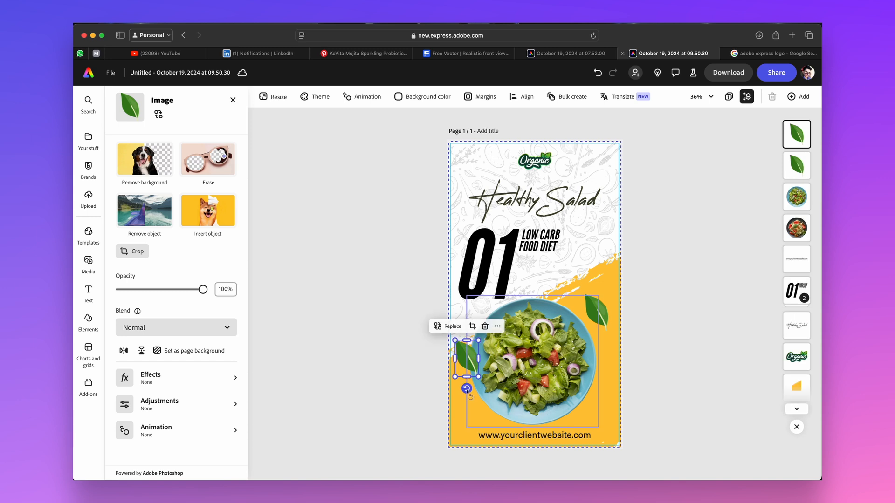
left_click_drag(466, 389, 456, 386)
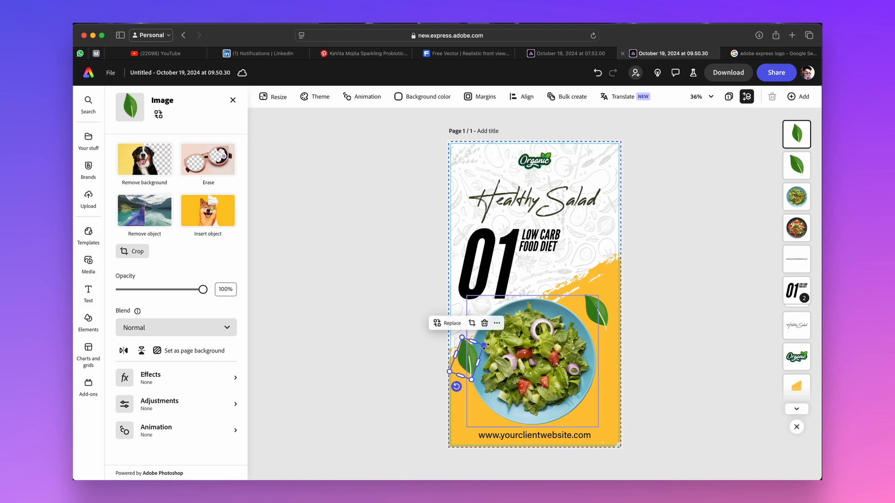
left_click_drag(484, 345, 475, 354)
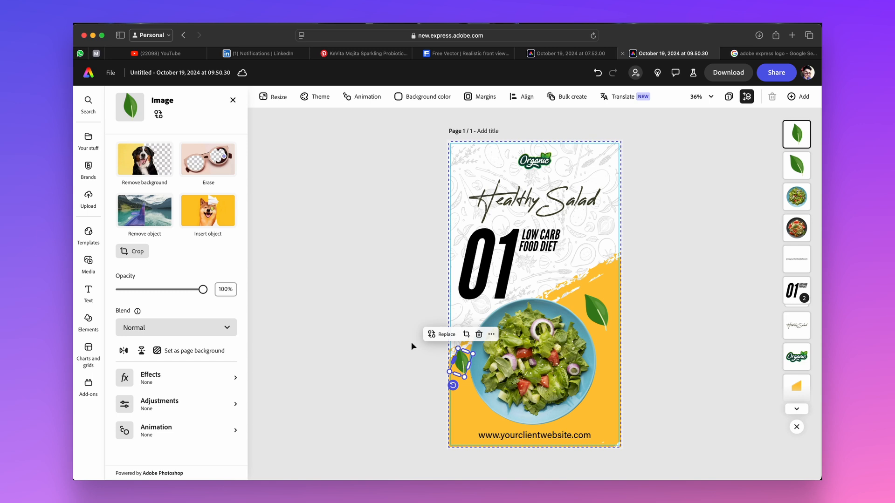
left_click(124, 350)
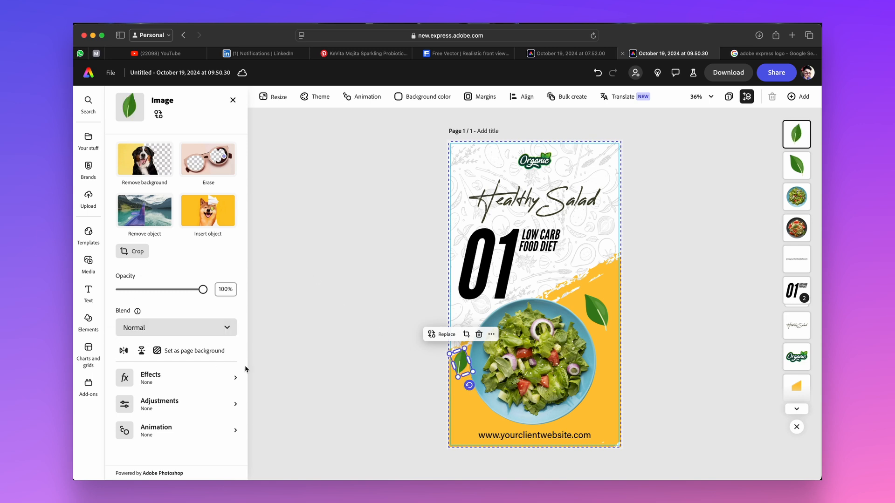
left_click(295, 365)
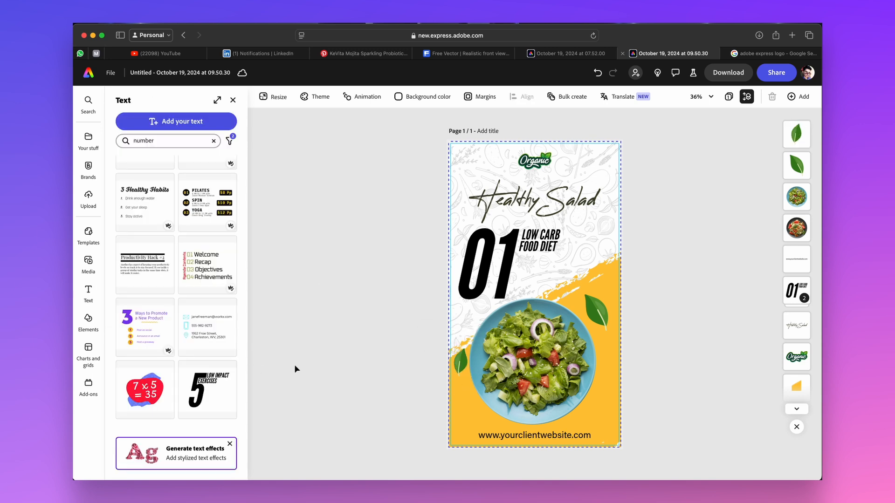
Step: Copy the small leaf to both sides of the Organic logo and flip the left copy horizontally
left_click(466, 360)
left_click_drag(463, 365, 603, 172)
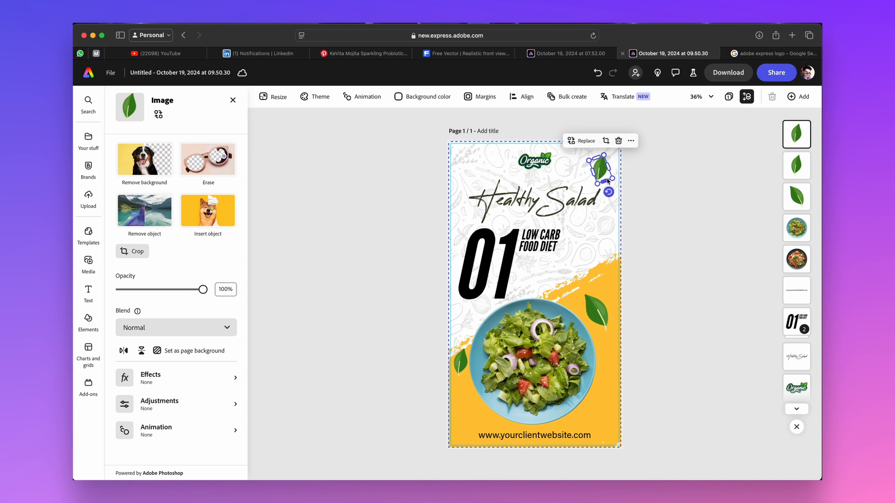
left_click_drag(615, 182, 464, 192)
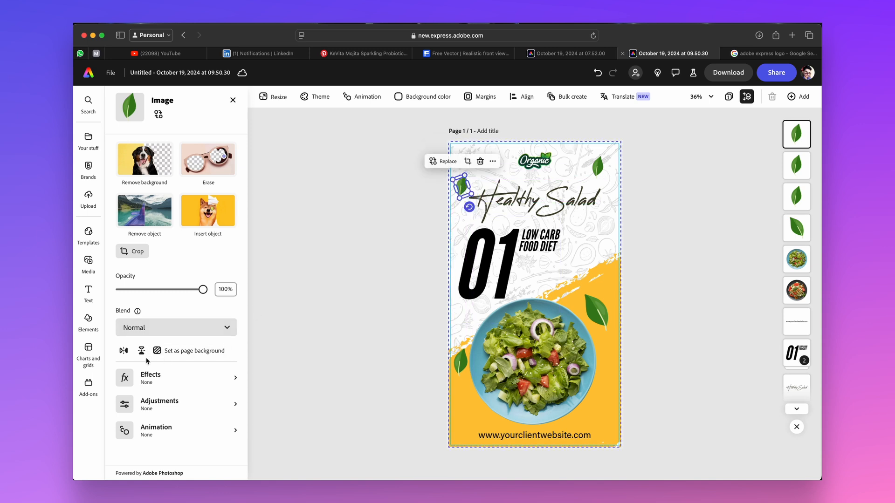
left_click(124, 351)
left_click(323, 284)
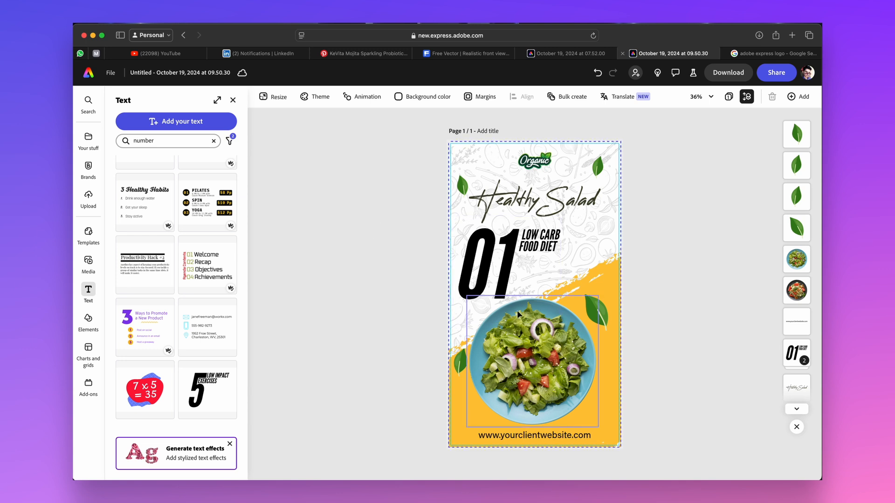
Step: Apply the Popping Animate all preset to all text and objects, and play the preview
left_click(515, 327)
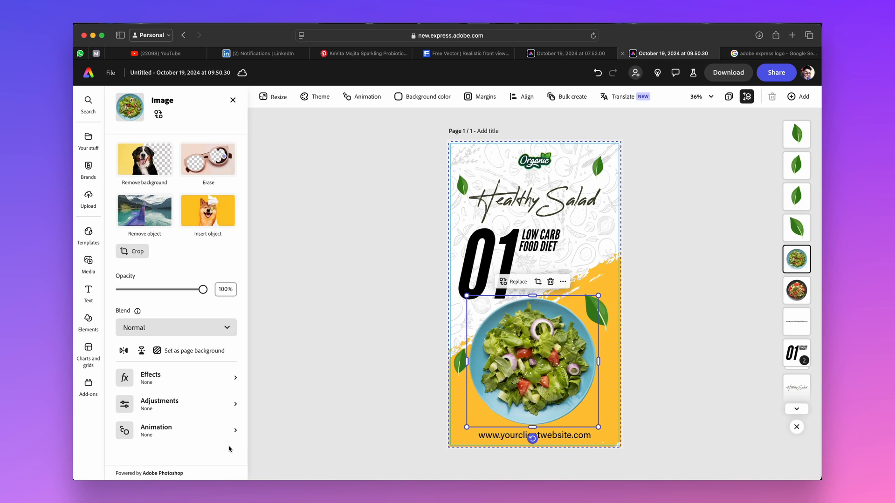
left_click(168, 436)
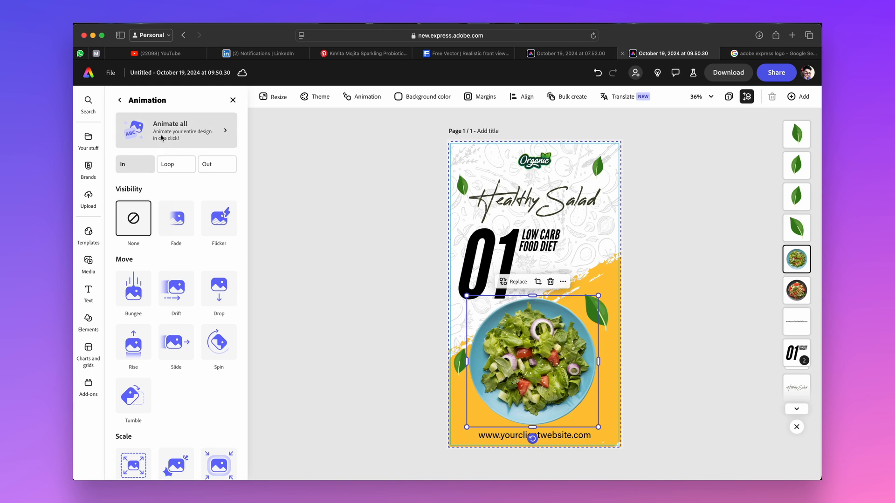
left_click(176, 132)
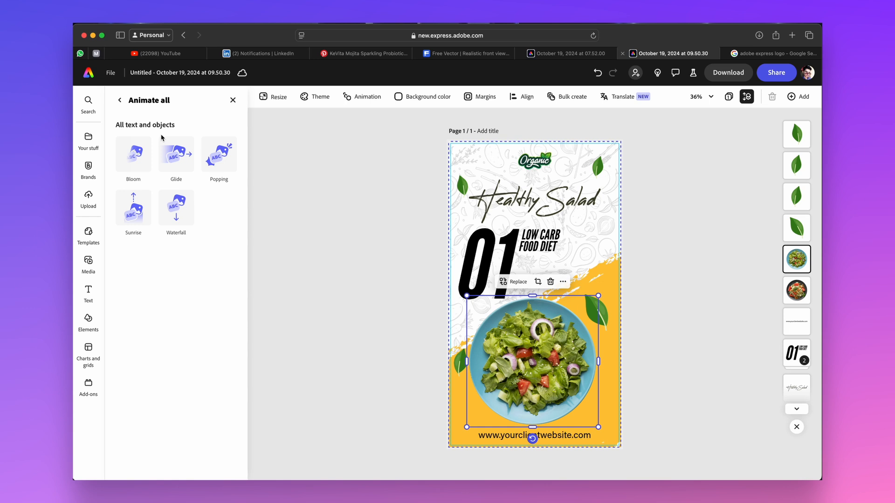
left_click(220, 158)
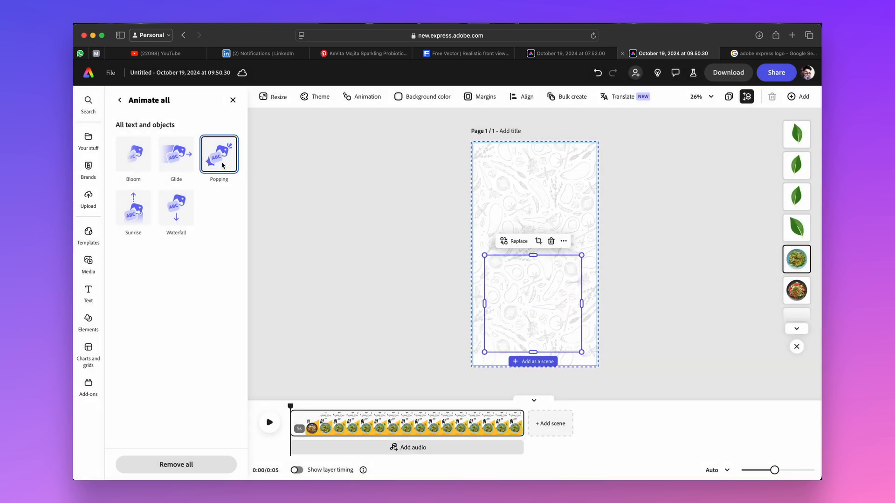
left_click(269, 422)
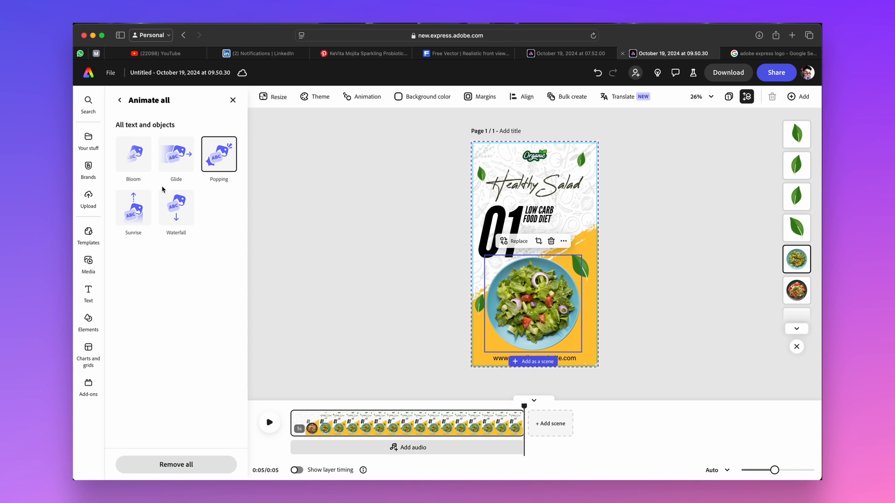
Step: Try the Glide and Bloom presets on the entire design, playing the animation for each
left_click(171, 164)
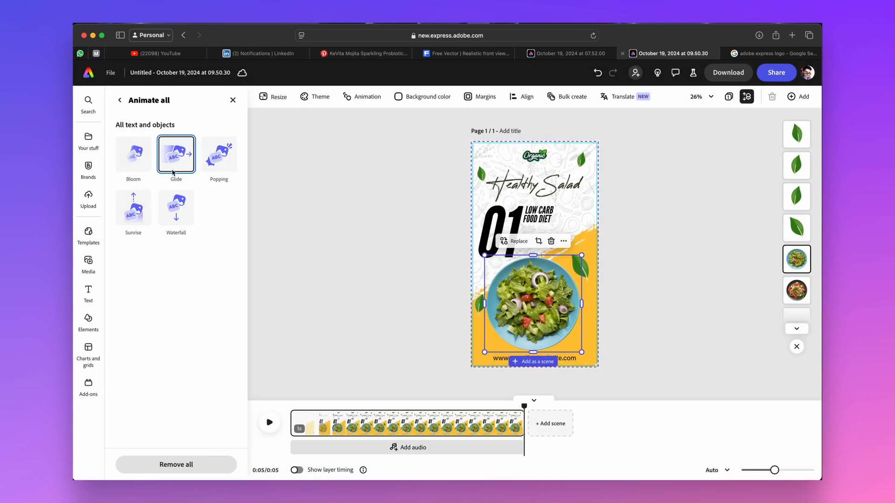
left_click(269, 422)
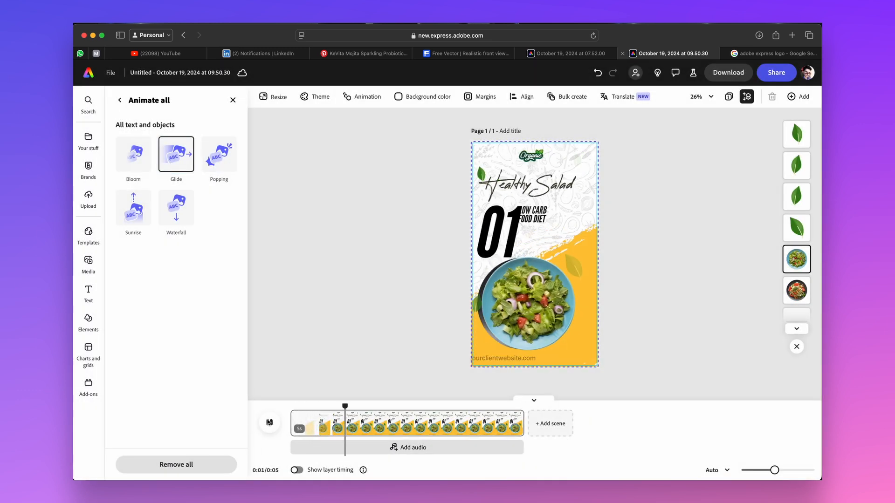
left_click(131, 160)
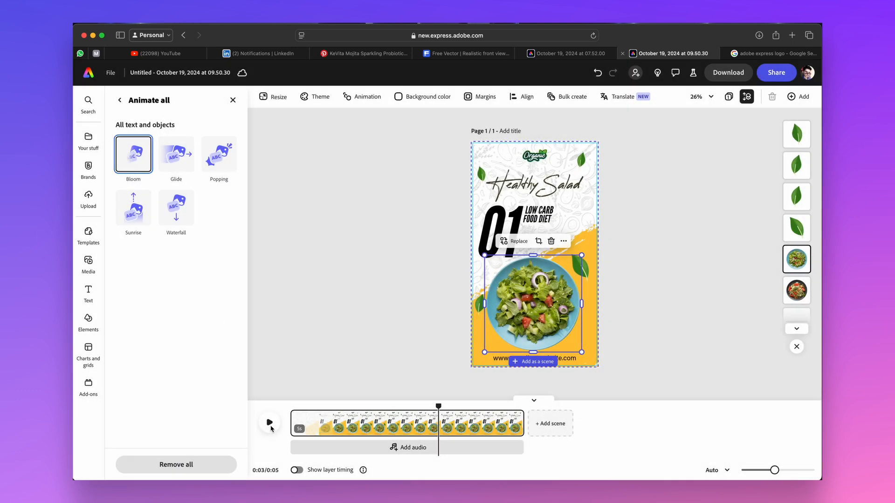
left_click(269, 422)
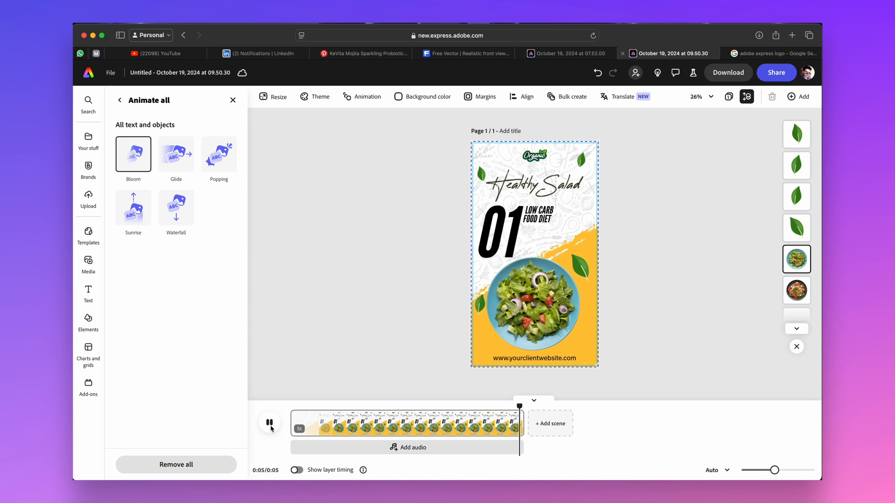
Step: Try the Sunrise and Waterfall presets on the entire design, playing the animation for each
left_click(143, 220)
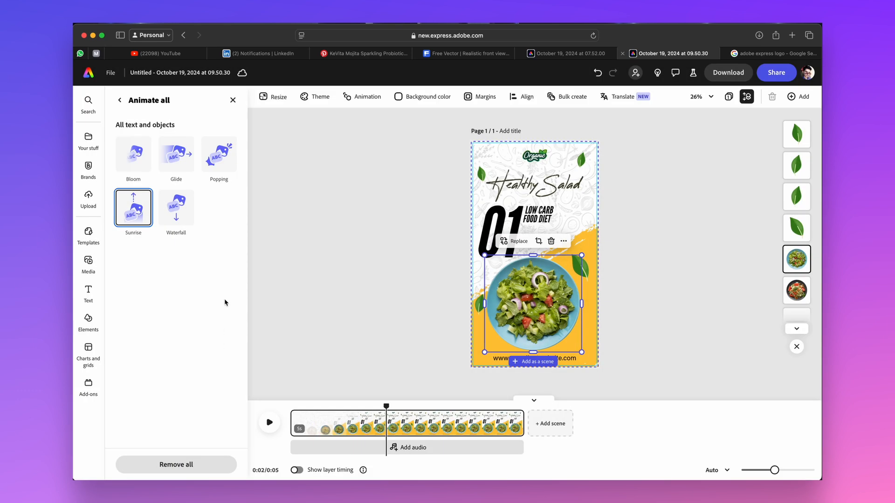
left_click(271, 424)
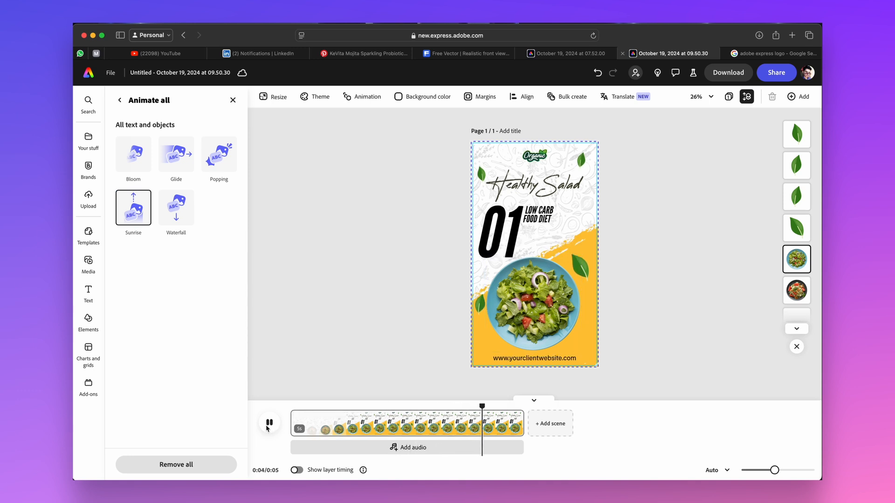
left_click(268, 424)
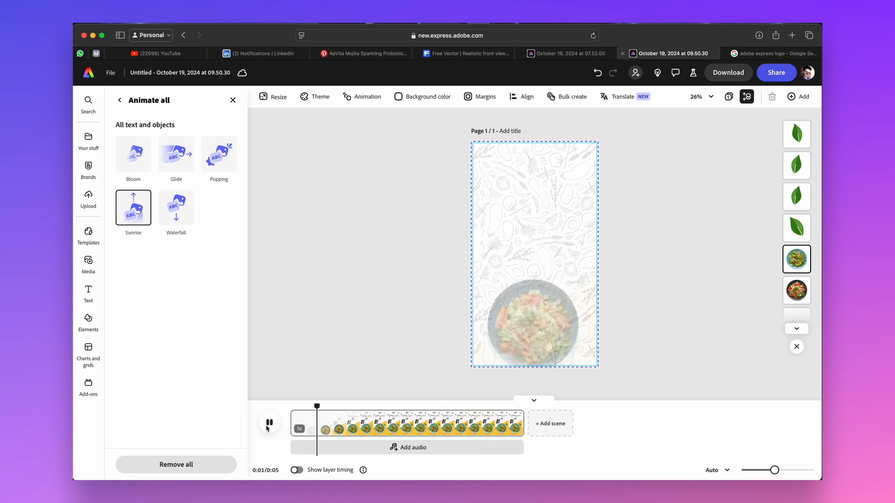
left_click(177, 210)
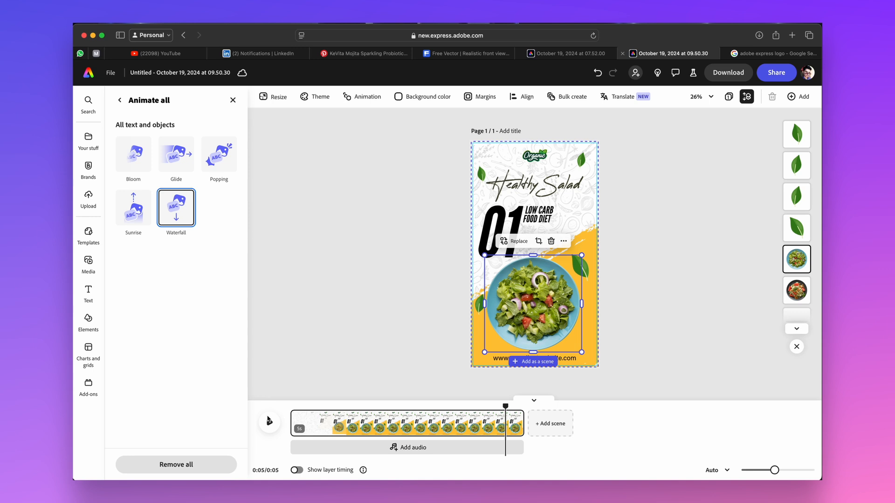
left_click(270, 423)
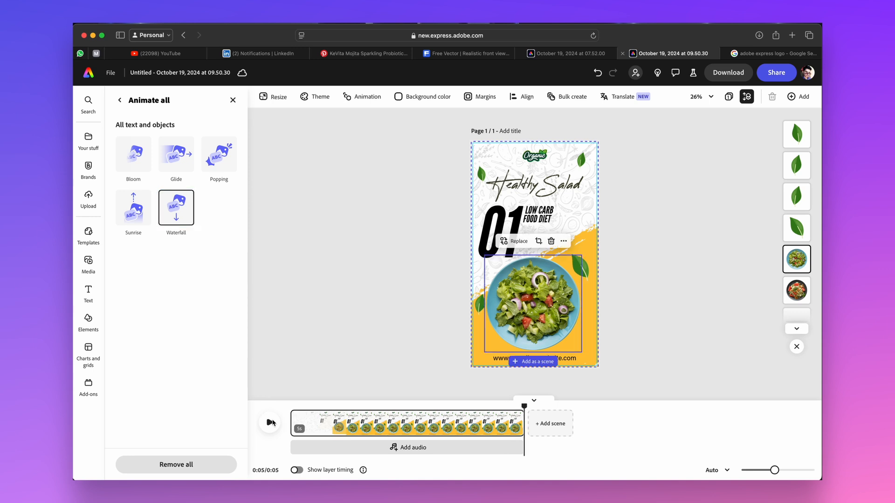
left_click(270, 422)
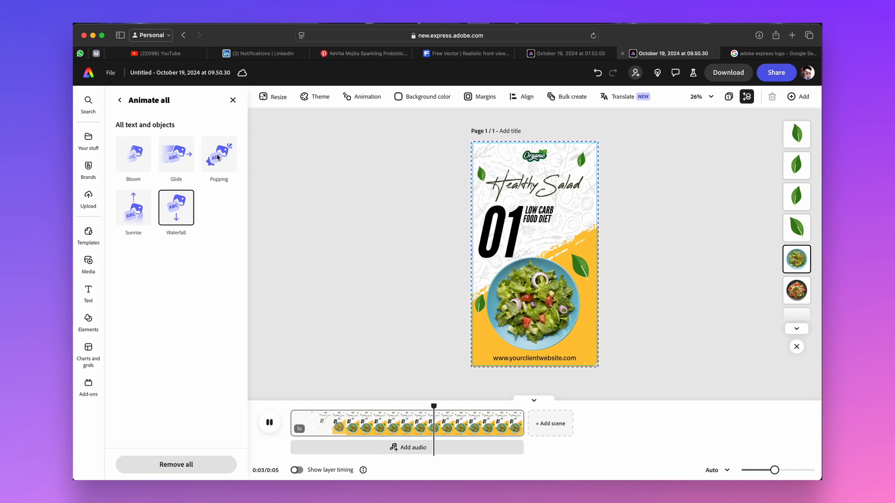
Step: Apply the Popping preset to all text and objects again, play the animation and deselect everything
left_click(218, 158)
left_click(272, 421)
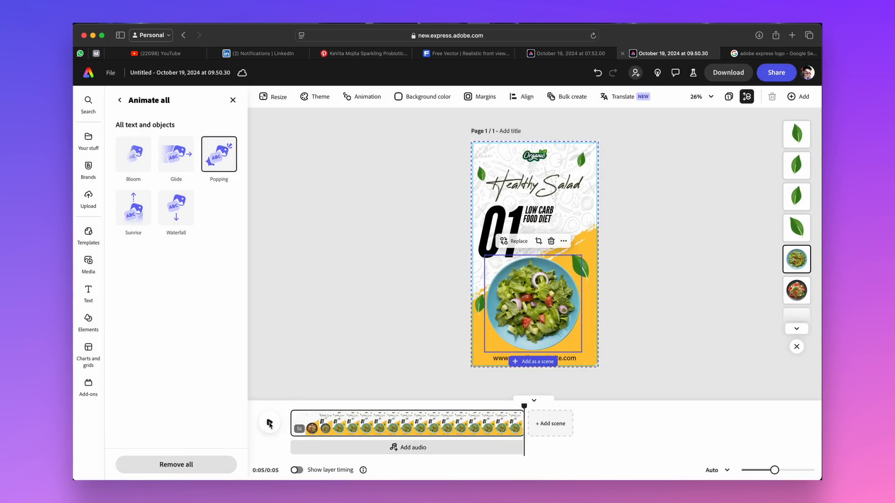
left_click(270, 423)
left_click(369, 205)
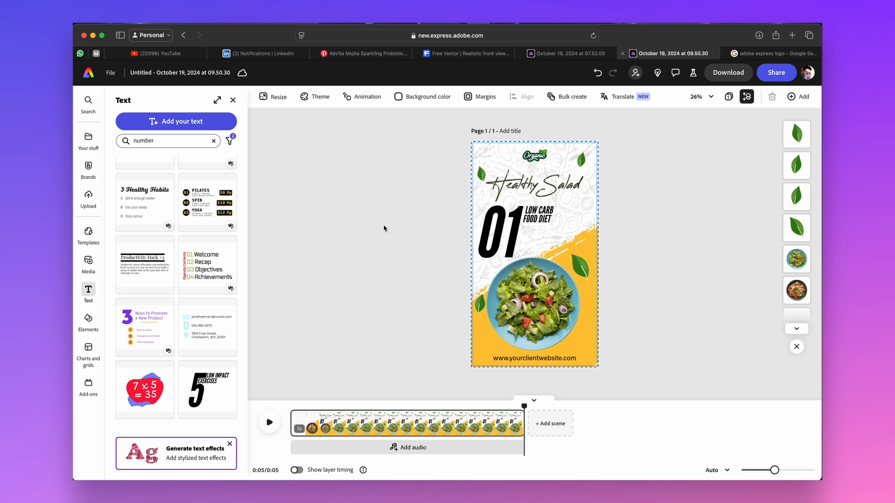
Step: Select all four leaf images together and open their looping animation options
left_click(485, 178)
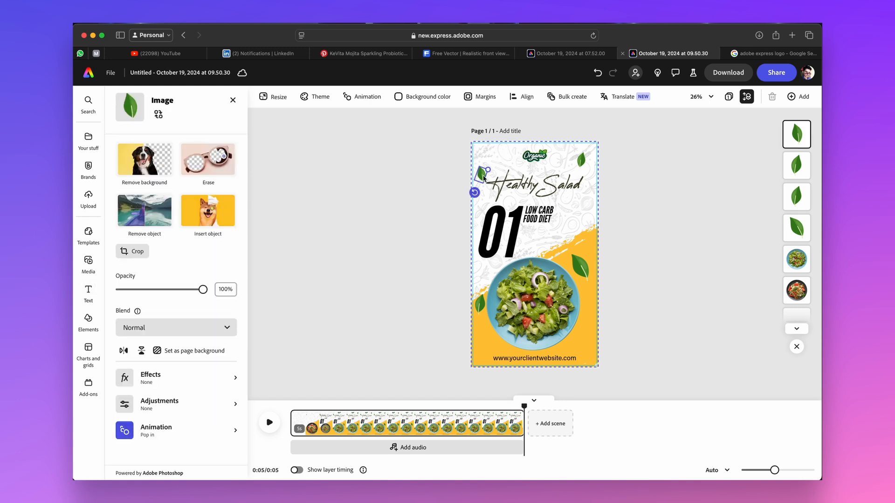
left_click(581, 160, "shift")
left_click(583, 259, "shift")
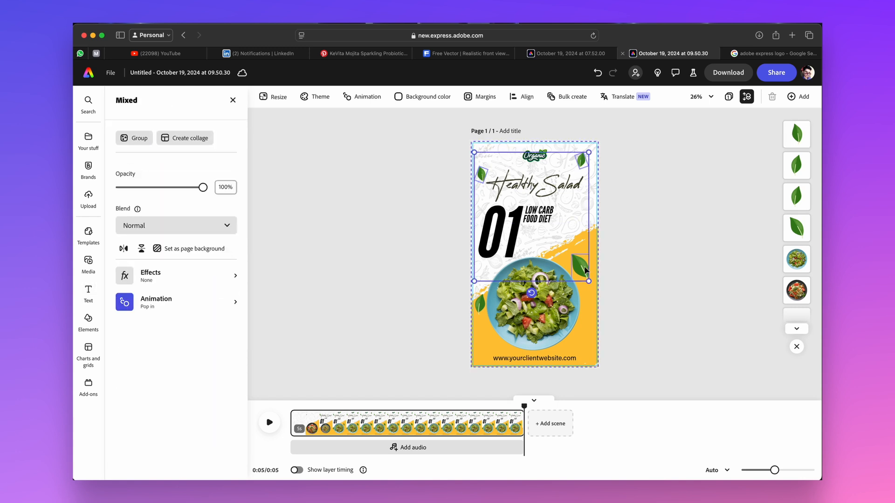
left_click(482, 308, "shift")
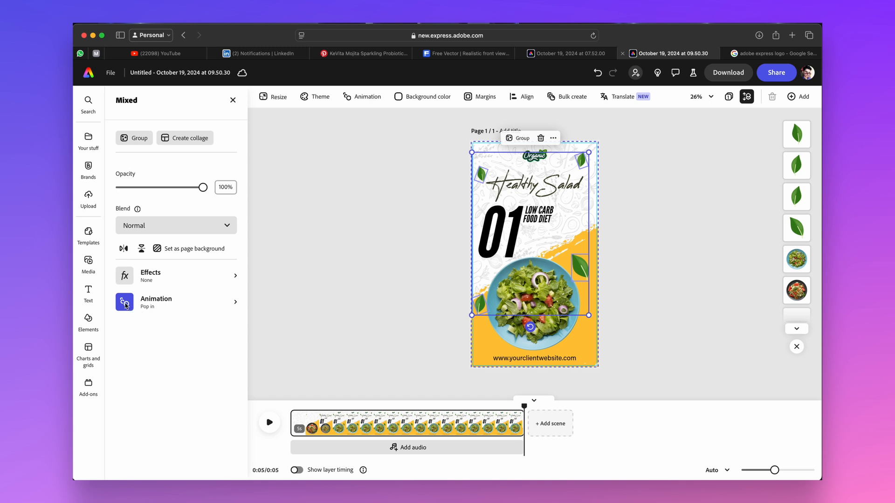
left_click(150, 310)
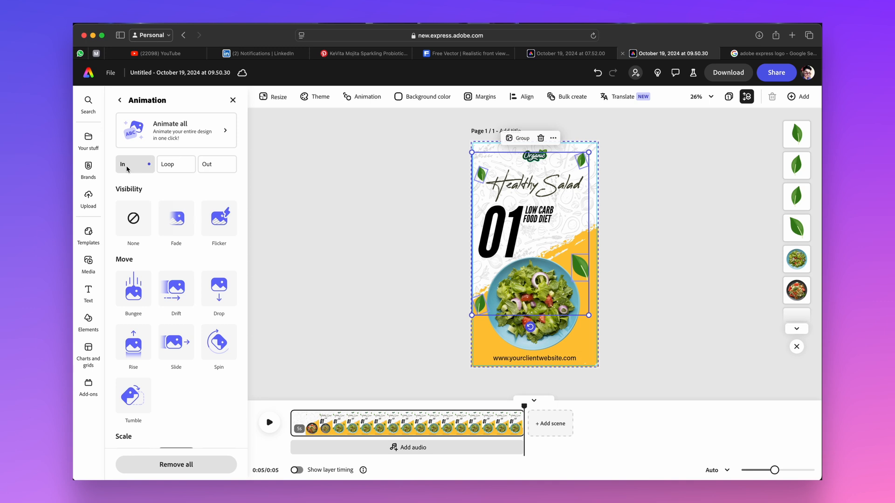
left_click(173, 165)
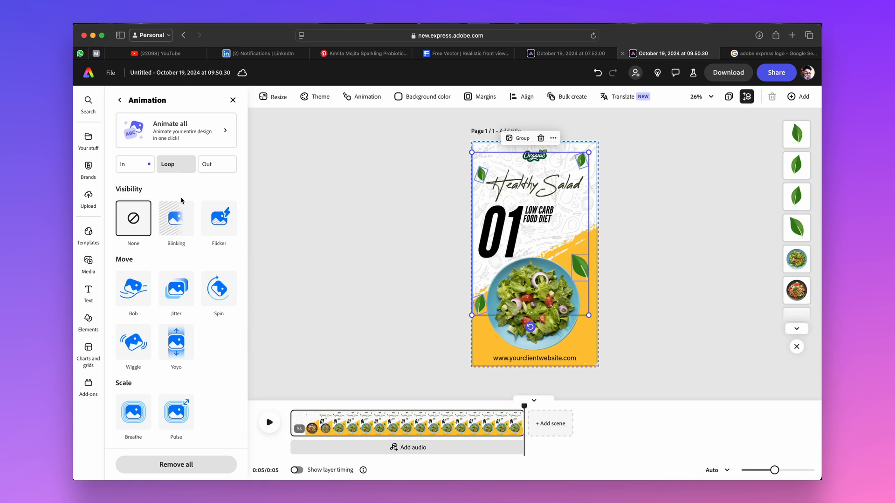
Step: Try the Blinking, Flicker, Bob, Jitter, Spin, Wiggle, Yoyo, Breathe, Pulse and Blur loop animations on the four leaves
left_click(174, 217)
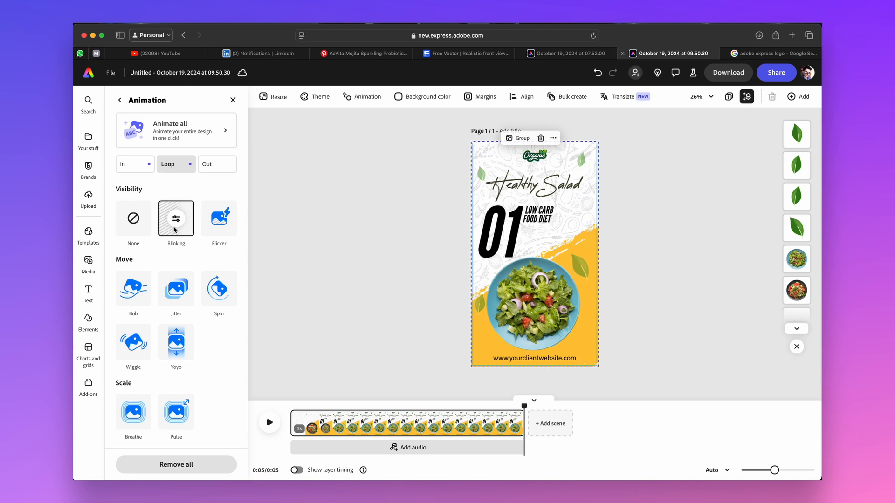
left_click(217, 222)
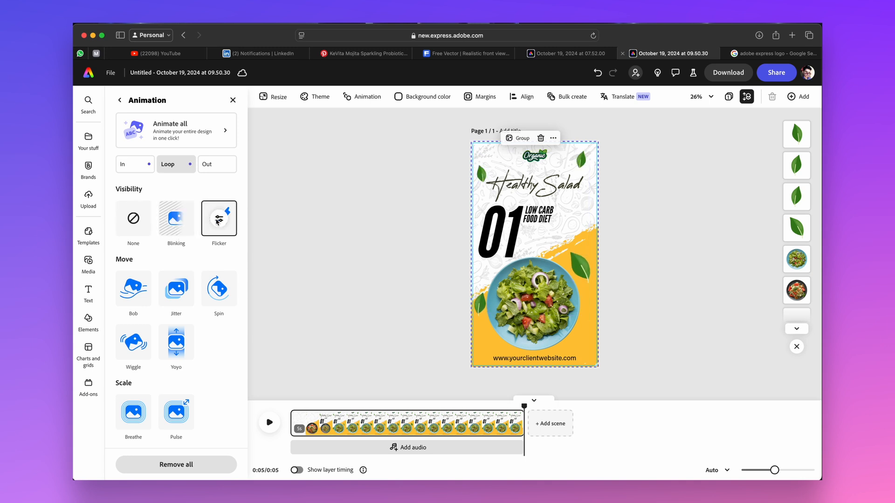
left_click(128, 295)
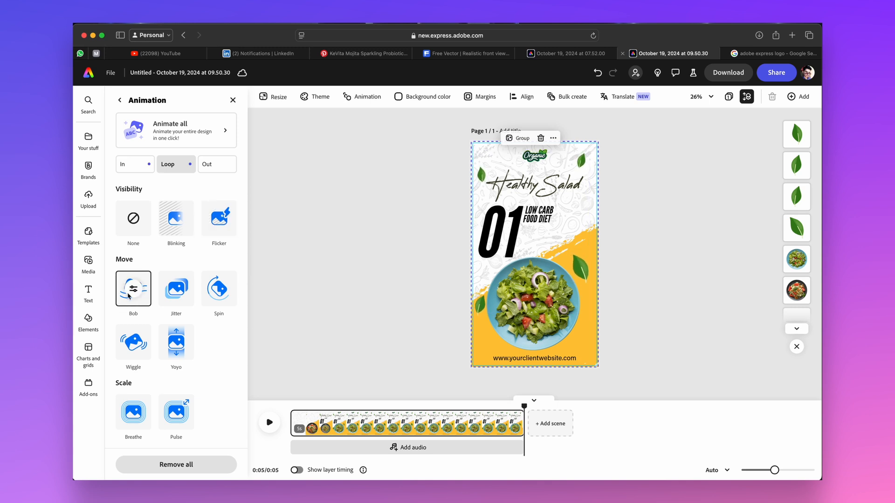
left_click(169, 294)
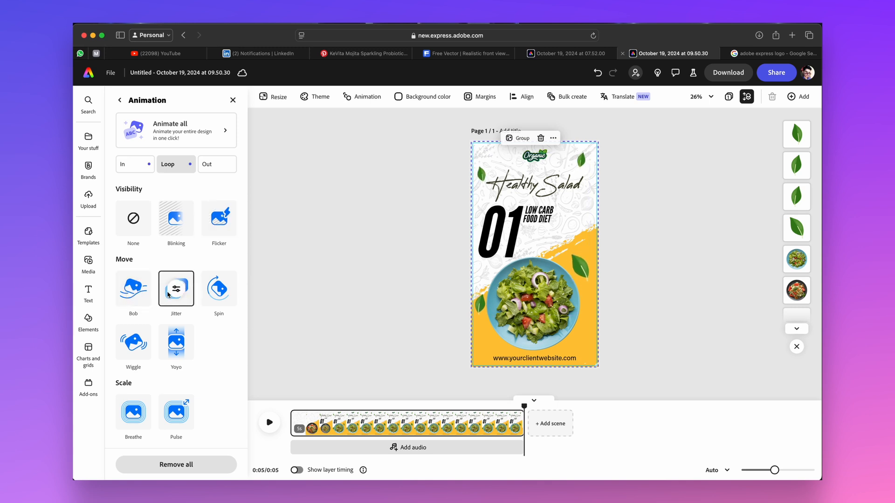
left_click(209, 296)
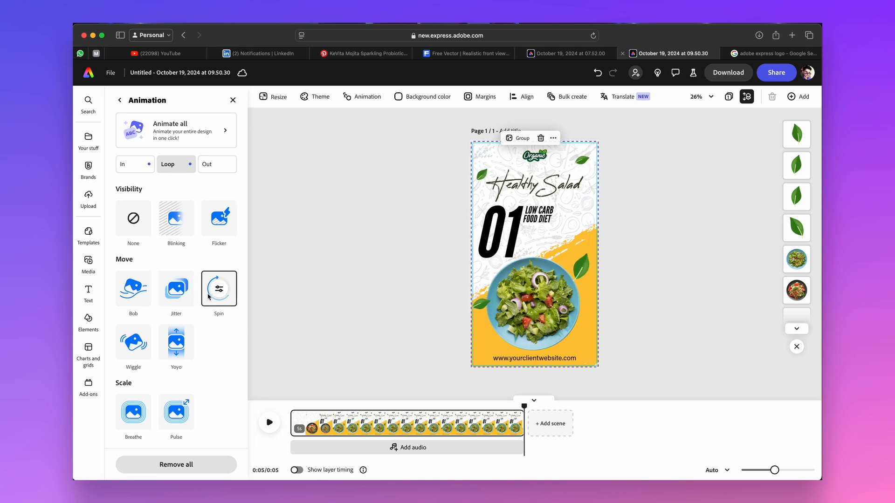
left_click(141, 348)
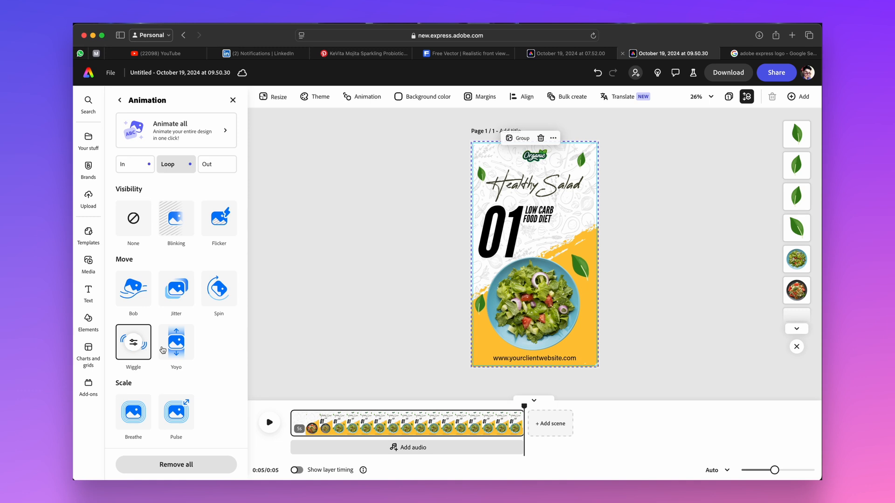
left_click(177, 347)
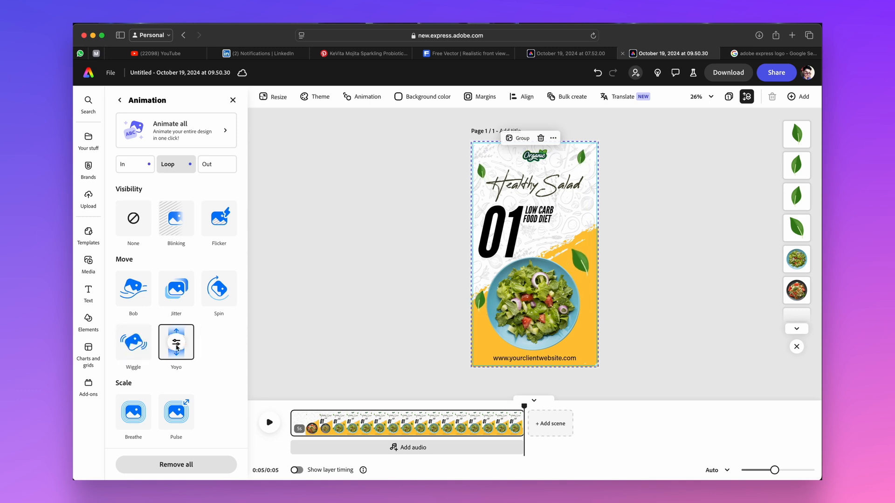
left_click(135, 421)
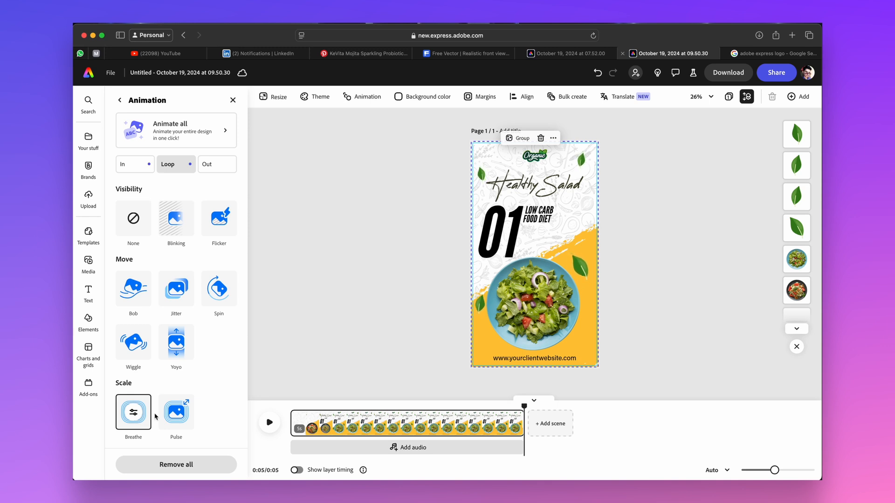
scroll(165, 417, "down", 2)
left_click(180, 373)
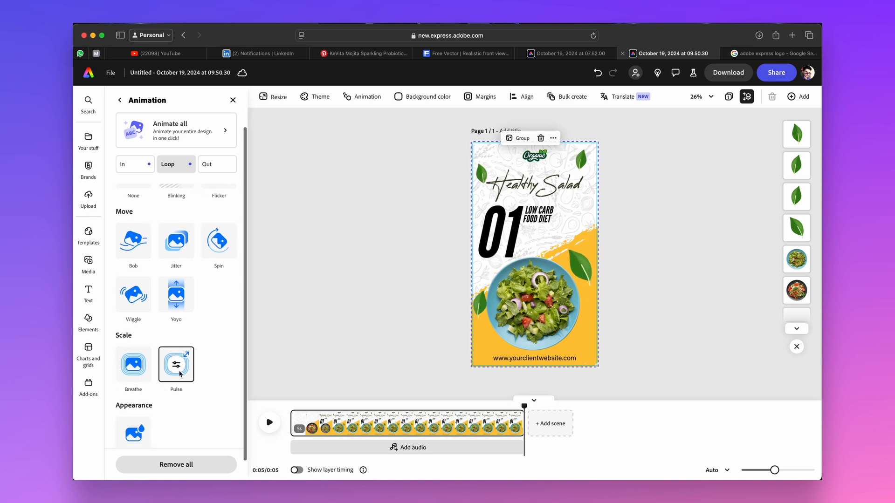
scroll(177, 373, "down", 1)
left_click(140, 410)
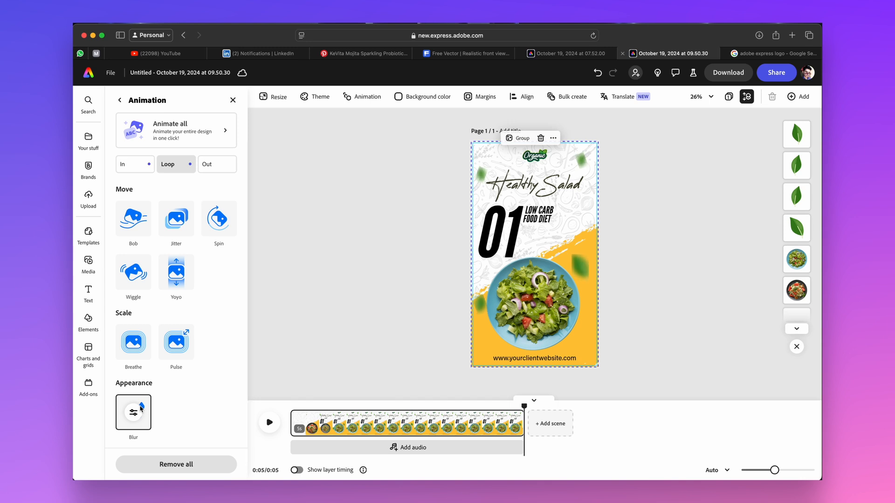
scroll(149, 341, "up", 3)
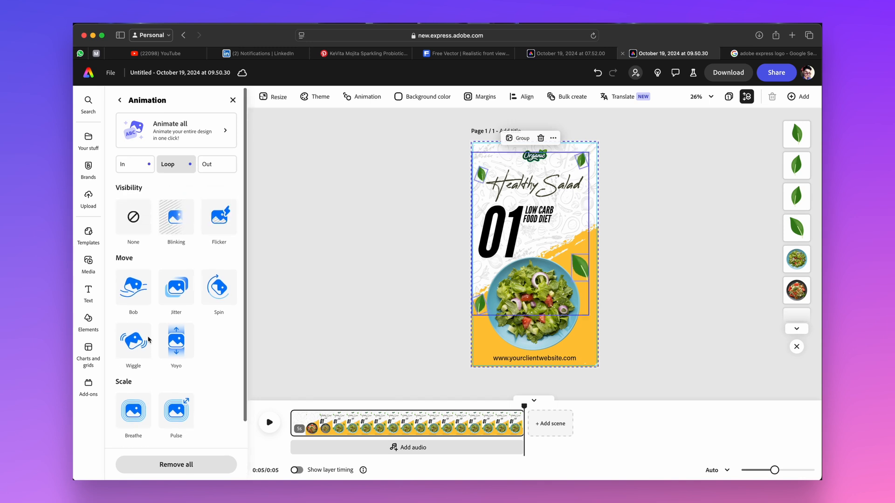
Step: Apply the Bob loop animation to the four leaves and adjust its speed to 34 and intensity to 21
left_click(134, 291)
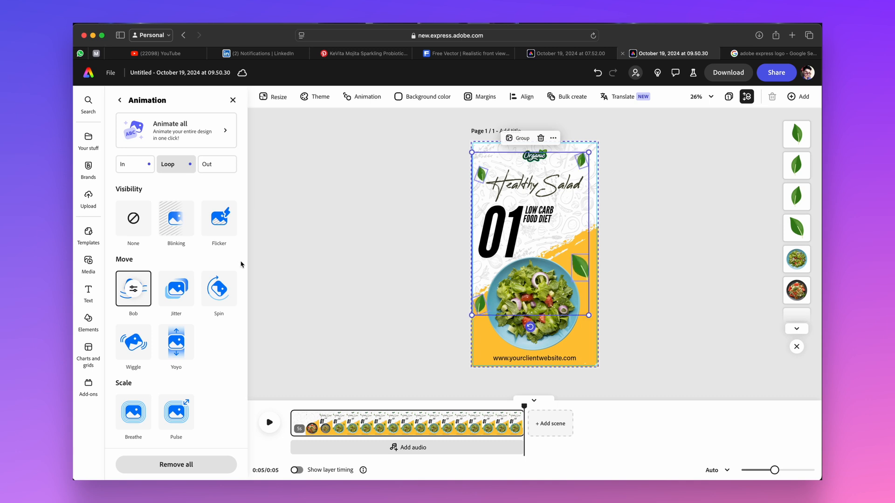
left_click(134, 290)
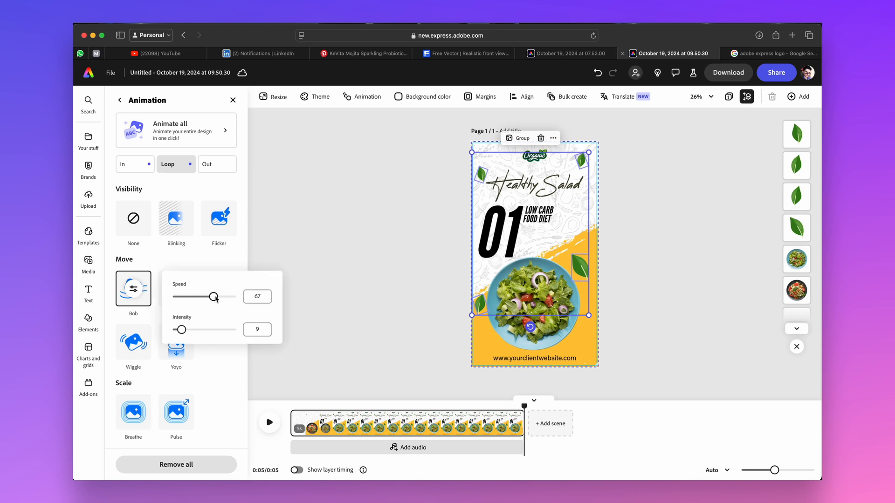
left_click_drag(215, 298, 238, 299)
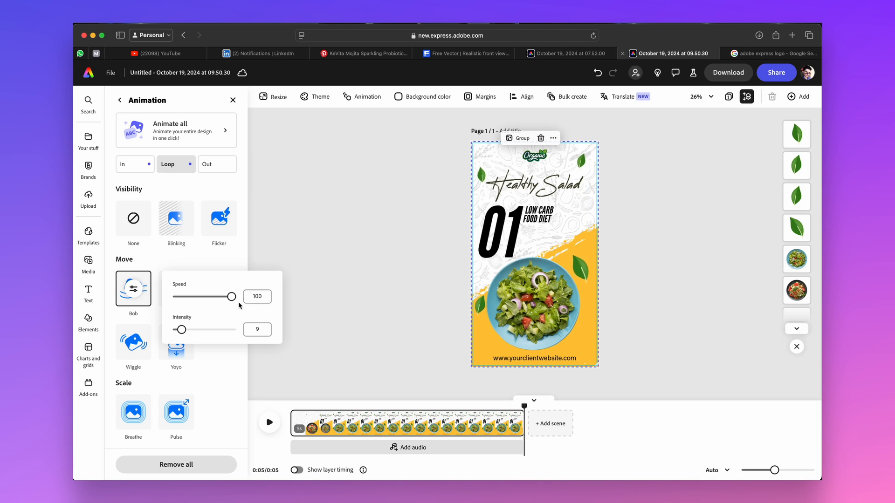
left_click_drag(231, 297, 195, 299)
left_click_drag(182, 330, 196, 329)
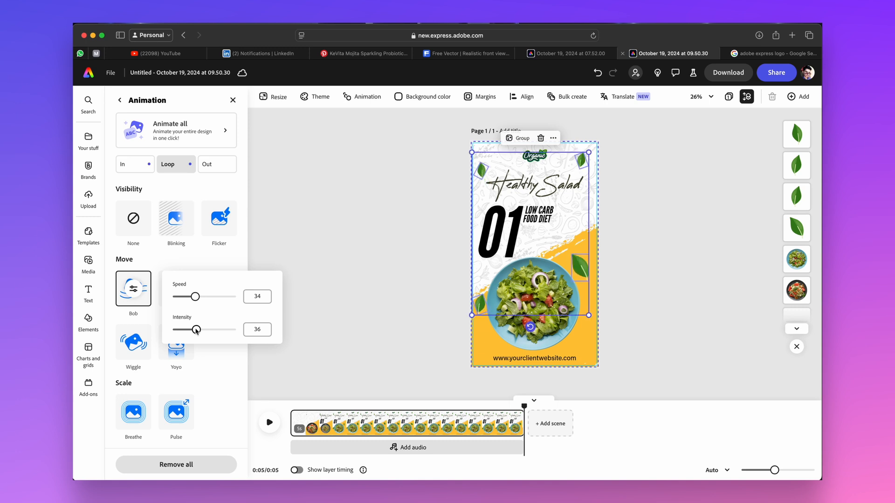
left_click_drag(196, 330, 187, 331)
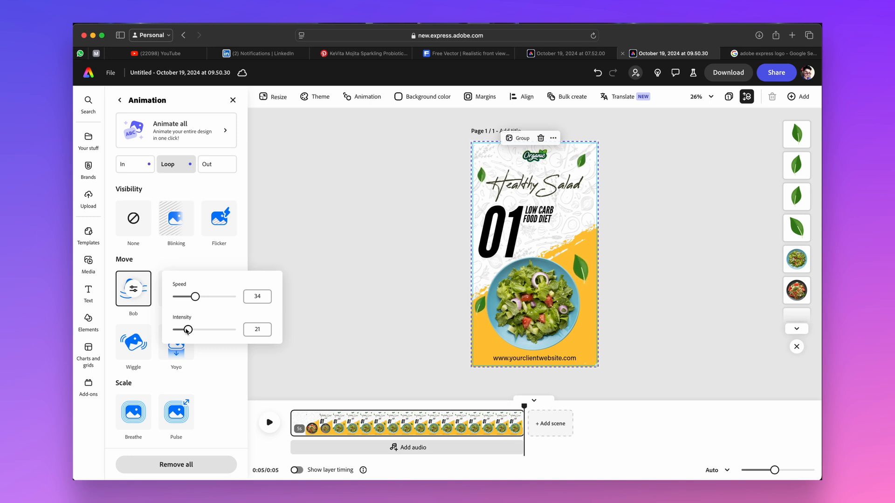
Step: Set the leaves' Bob loop intensity to 20 and speed to 32, and deselect the leaves
left_click(251, 332)
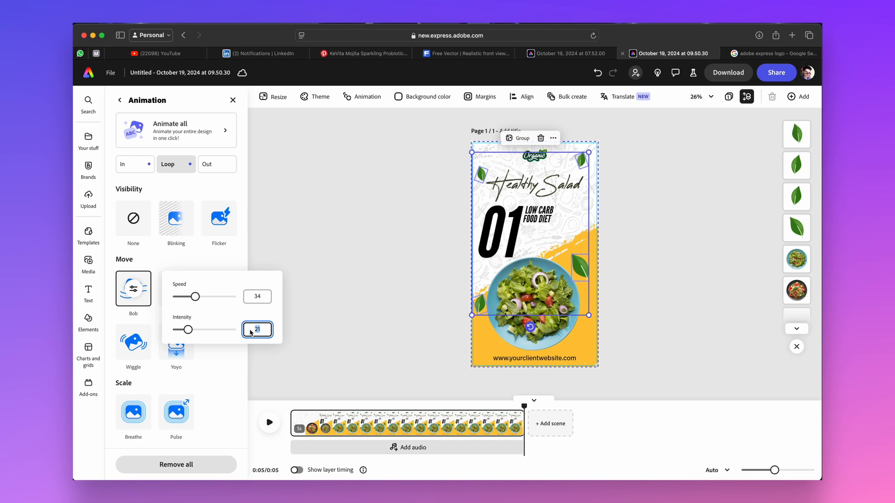
type("20")
left_click(247, 298)
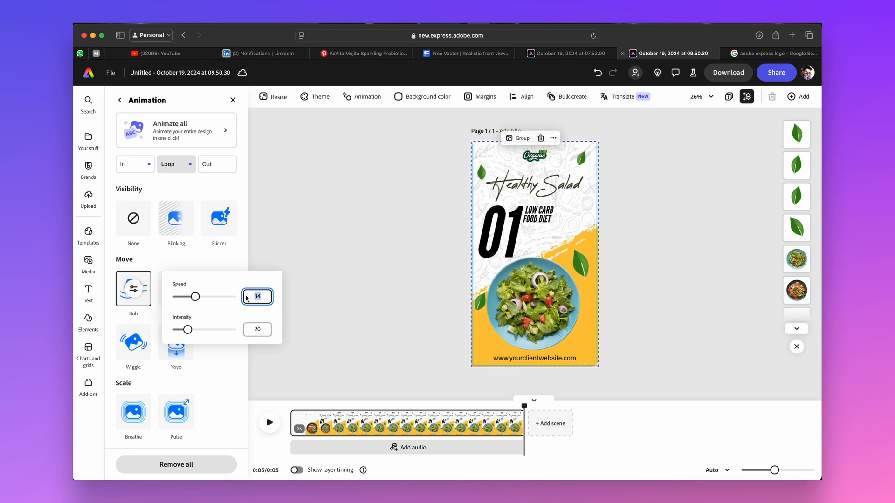
type("2")
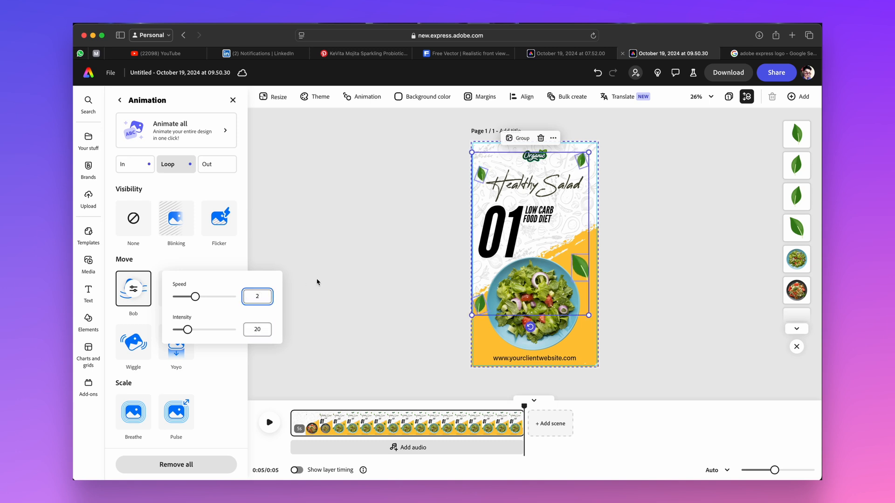
key("BackSpace")
type("32")
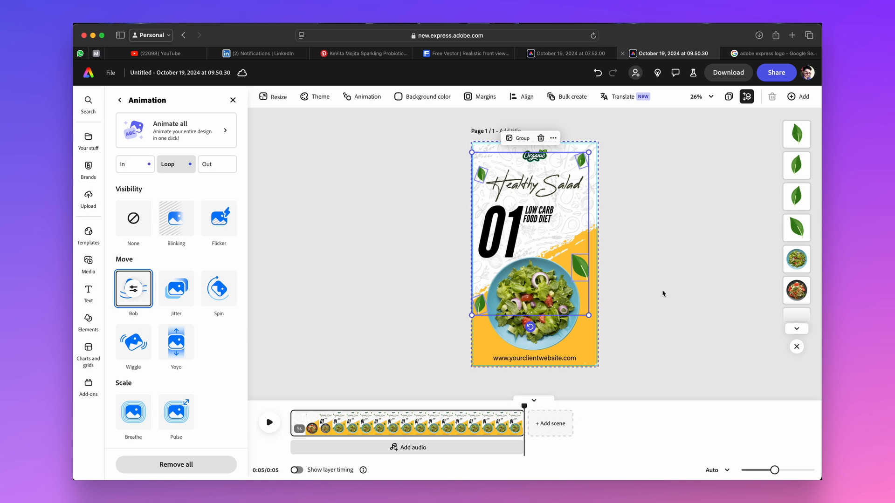
left_click(683, 289)
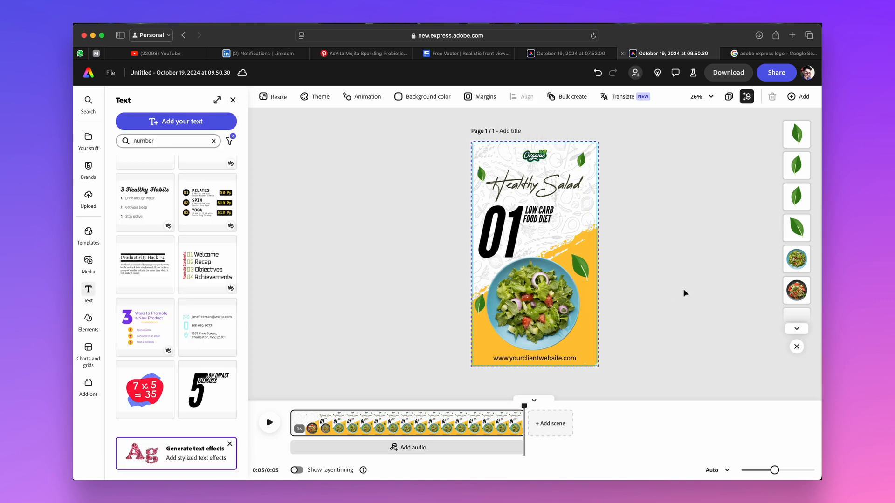
Step: Turn on layer timing for the dark salad plate and check the timing of the blue salad plate and right-hand leaf layers
left_click(793, 290)
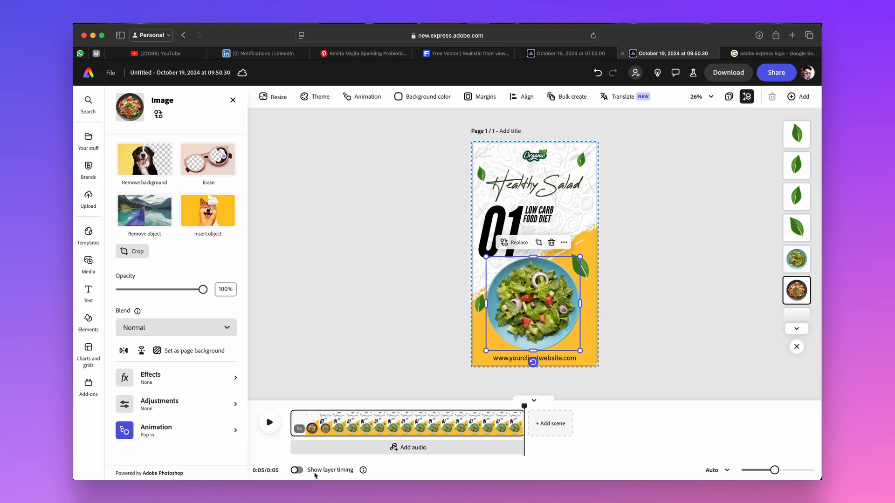
left_click(296, 470)
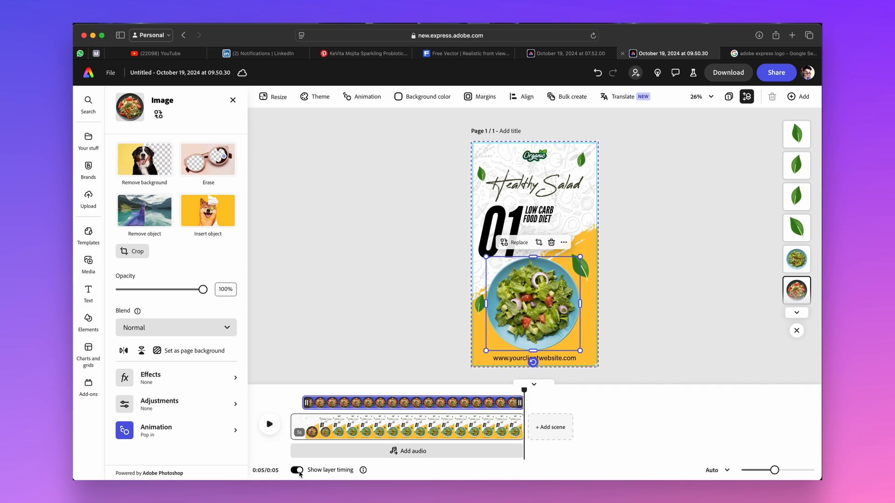
left_click(557, 340)
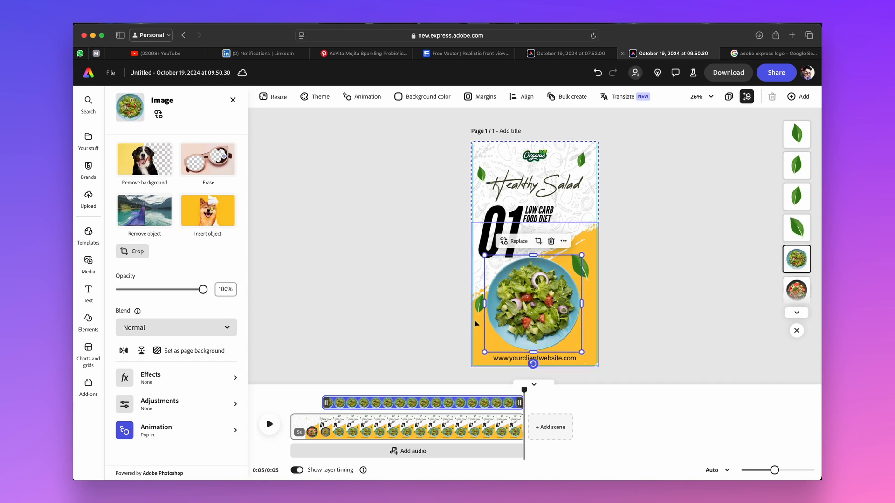
left_click(805, 222)
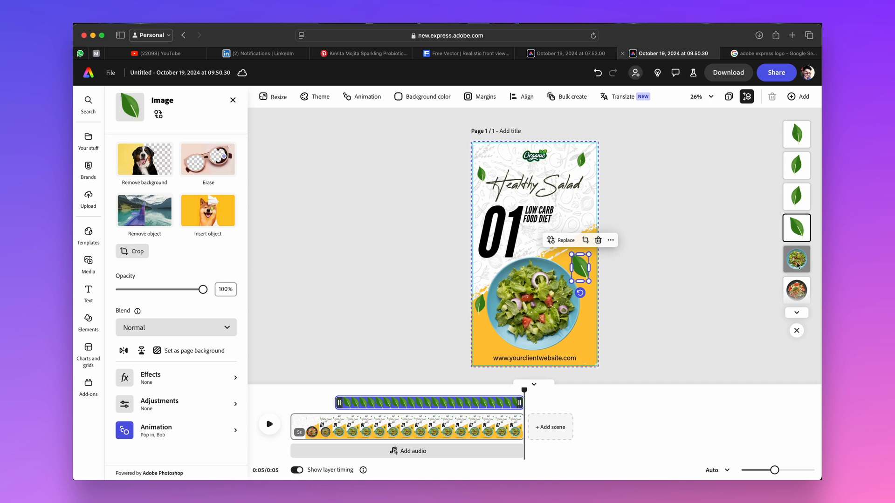
Step: Trim the end of the dark salad plate's layer timing to the 0:03 mark
left_click(790, 293)
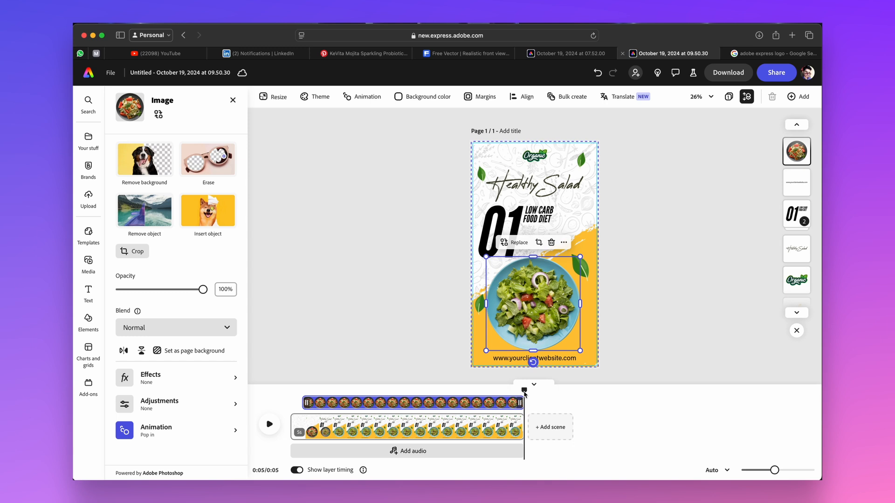
left_click_drag(523, 394, 408, 402)
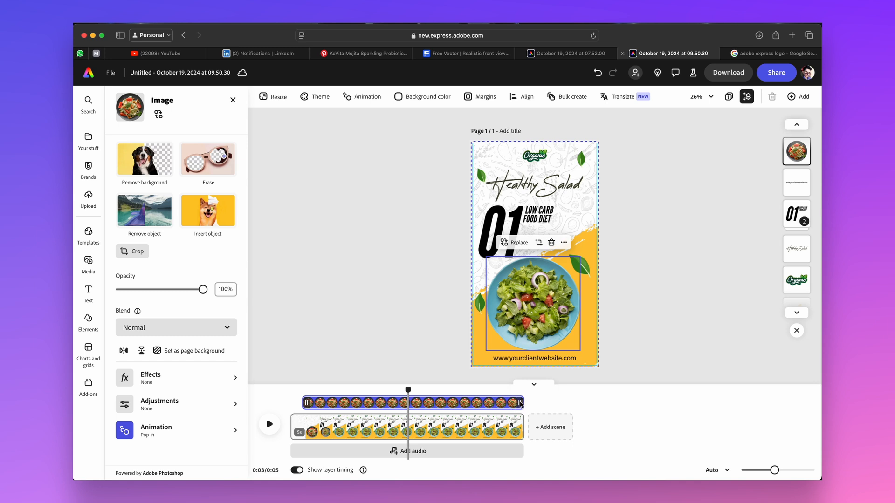
left_click_drag(520, 404, 408, 405)
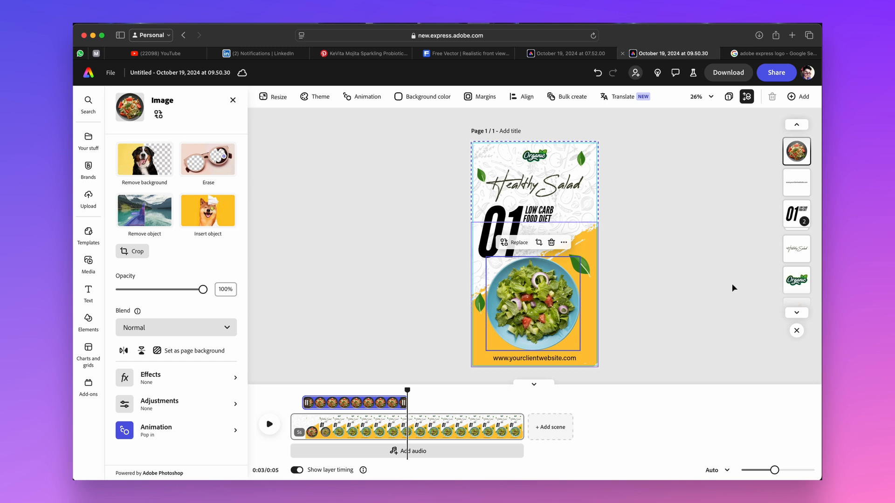
Step: Trim the start of the blue salad plate's layer timing to the 0:03 mark and play the animation from the beginning
scroll(799, 190, "up", 2)
scroll(799, 189, "up", 1)
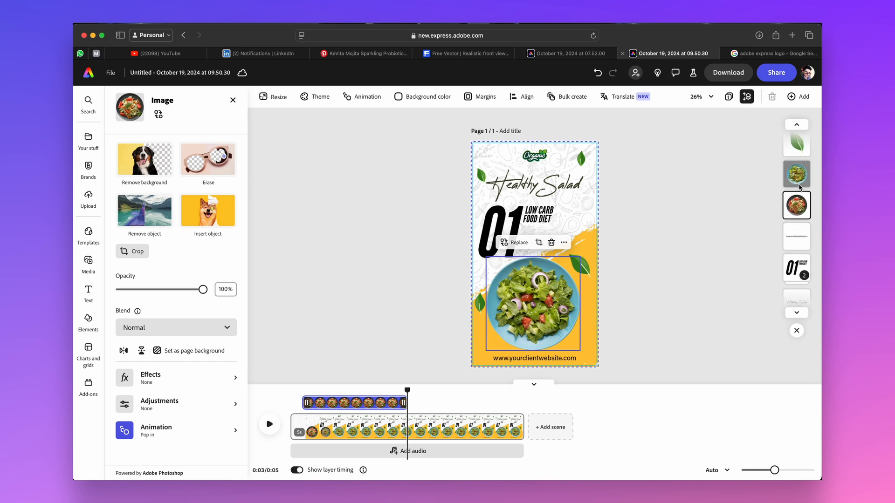
left_click(797, 173)
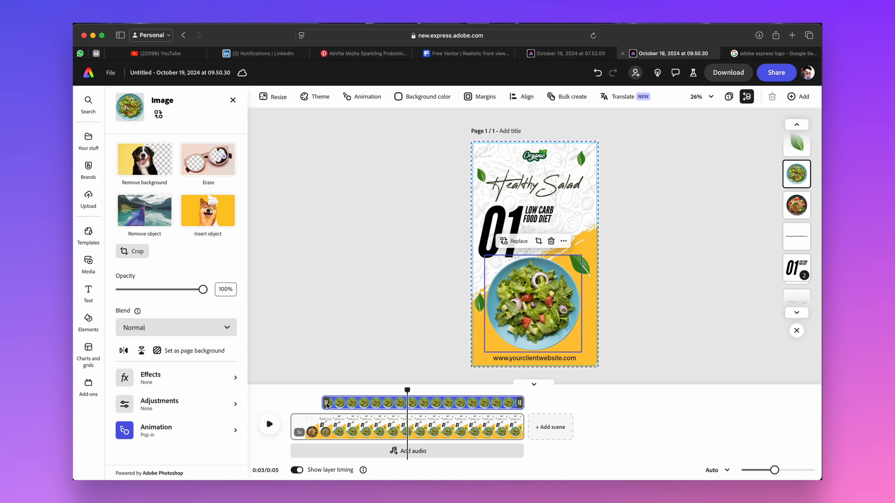
left_click_drag(327, 405, 412, 408)
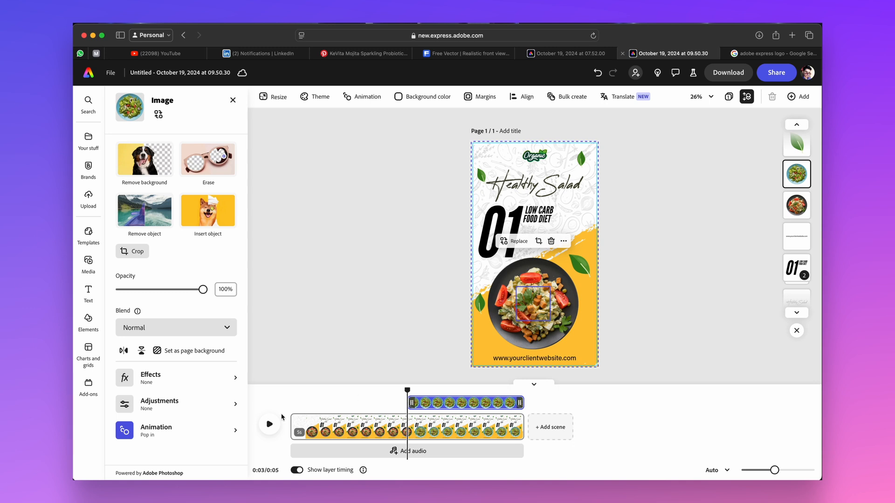
left_click_drag(407, 390, 290, 389)
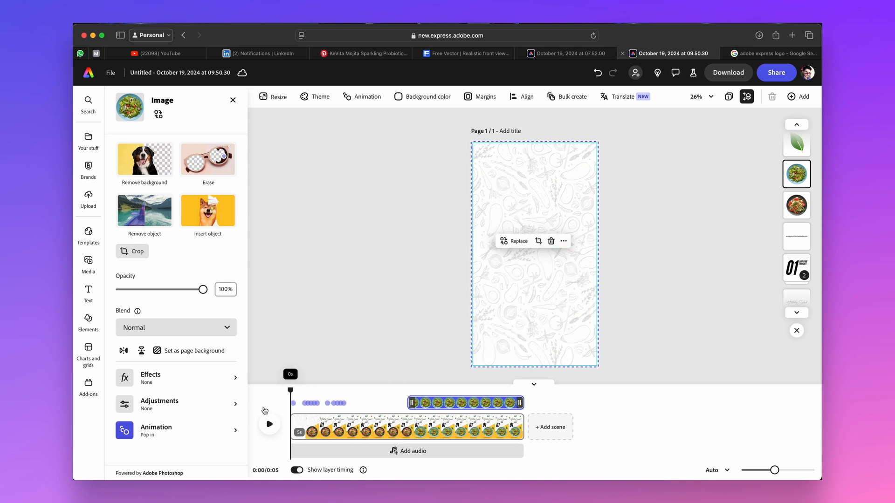
left_click(268, 424)
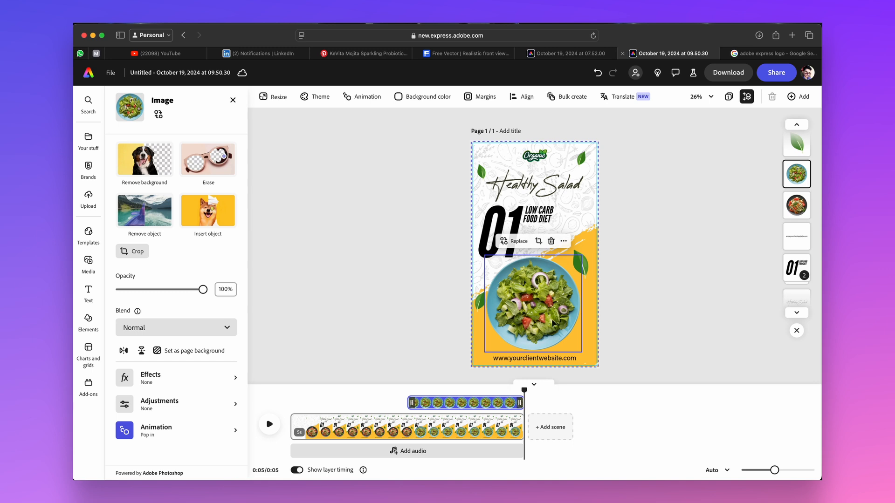
Step: Apply the Spin loop animation to the blue salad plate
left_click(477, 404)
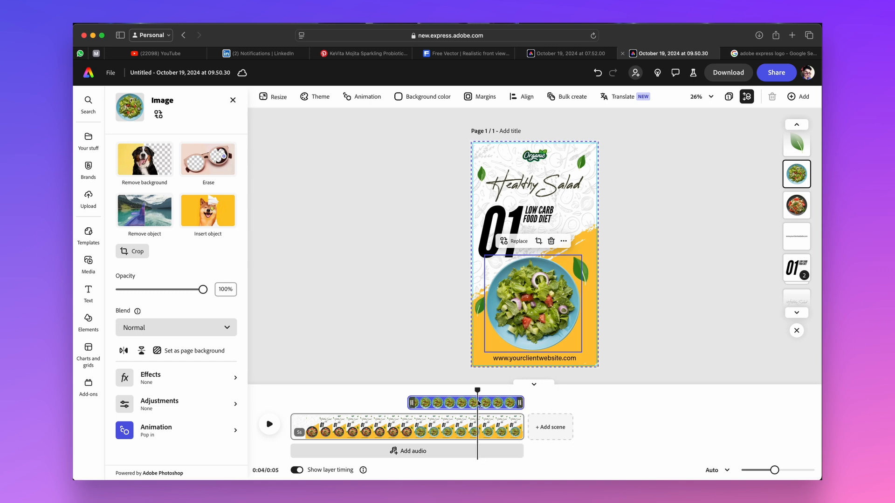
left_click(175, 431)
left_click(176, 166)
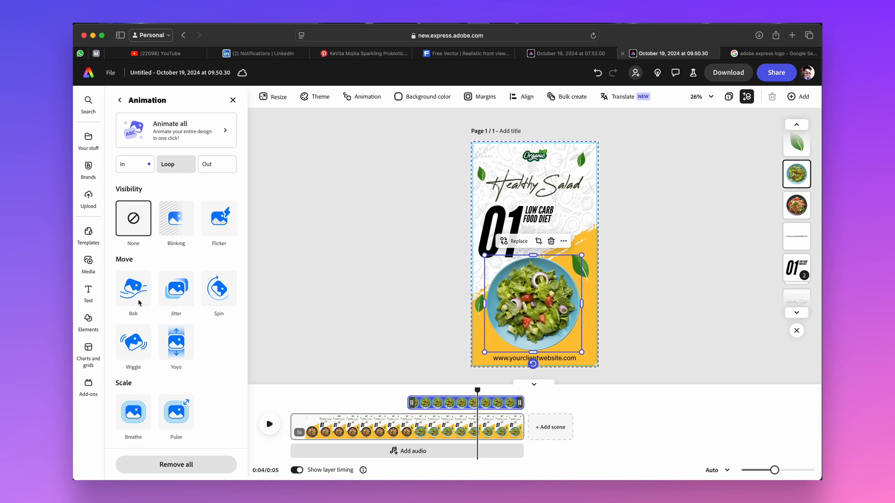
left_click(212, 293)
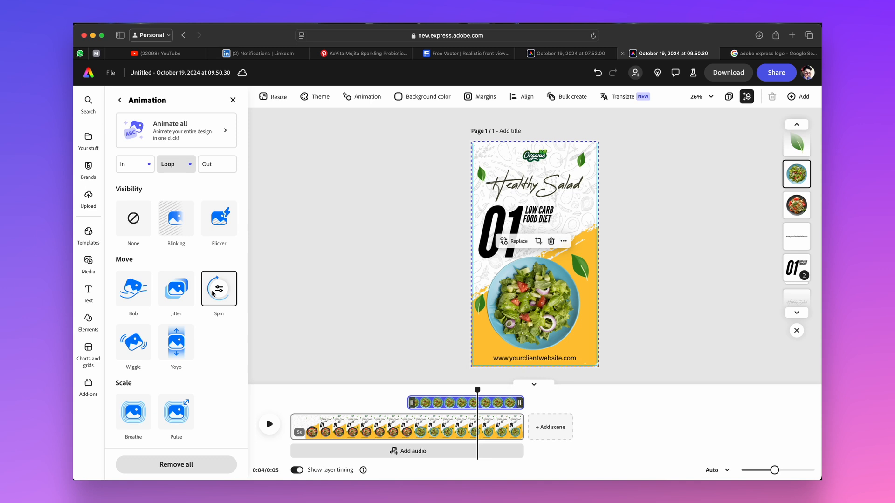
Step: Set the blue salad plate's Spin loop to the Smooth personality with an intensity of 4
left_click(212, 292)
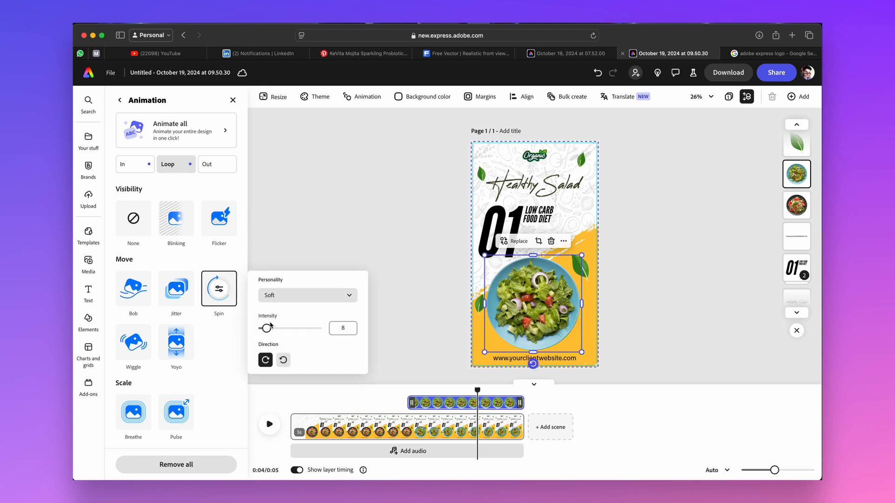
left_click(319, 295)
left_click(299, 326)
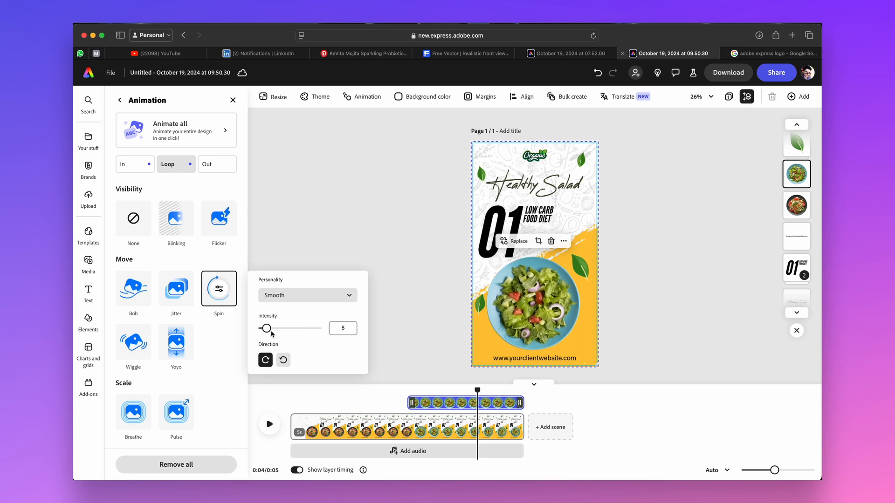
left_click_drag(267, 329, 262, 331)
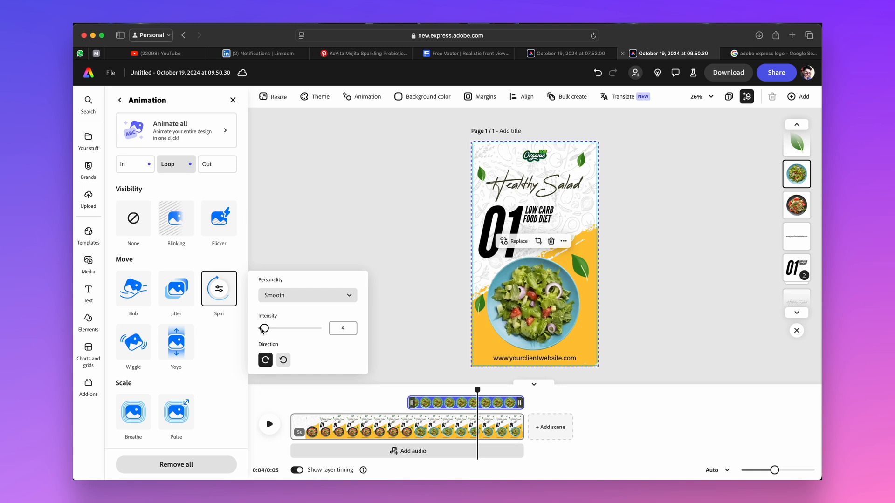
left_click(263, 247)
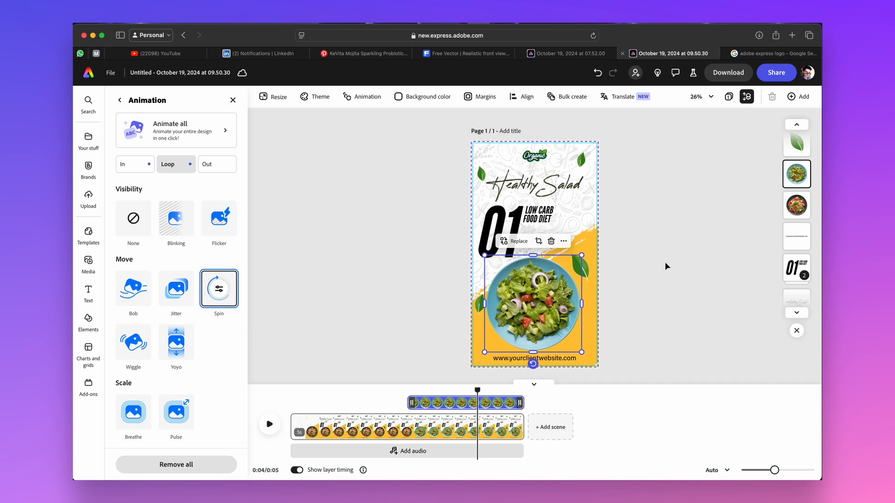
Step: Apply the Spin loop animation to the dark salad plate and open its settings
left_click(795, 207)
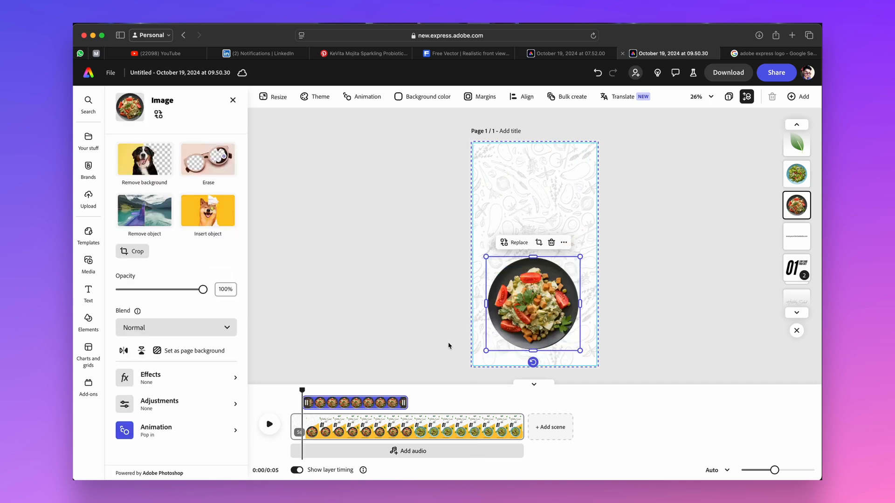
left_click(159, 430)
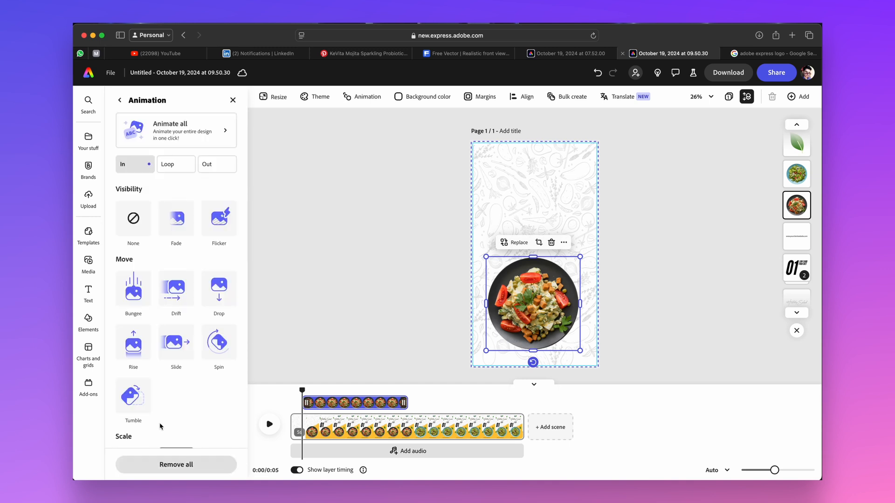
left_click(182, 165)
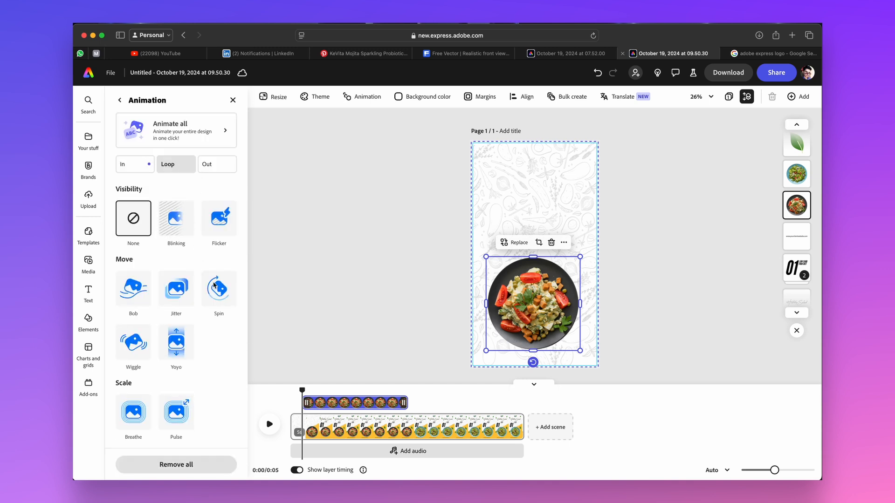
left_click(214, 285)
left_click(218, 289)
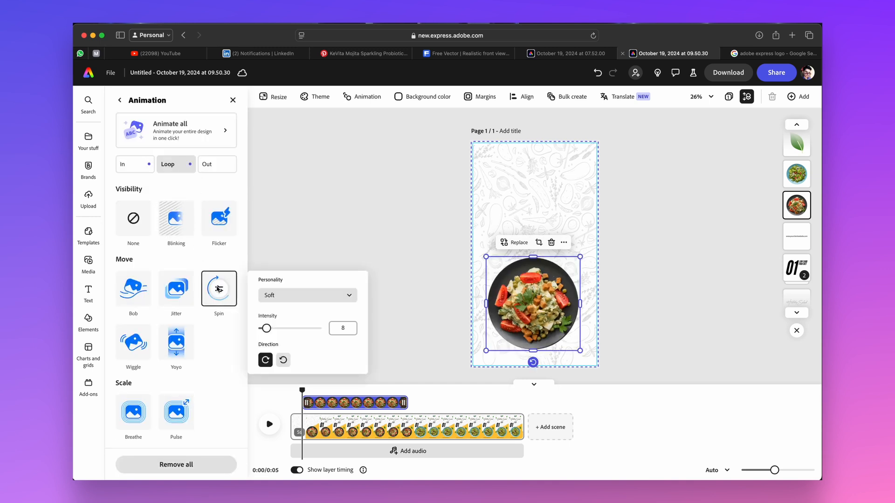
Step: Try the Strong, Energetic and Loud personalities on the dark salad plate's Spin loop
left_click(298, 295)
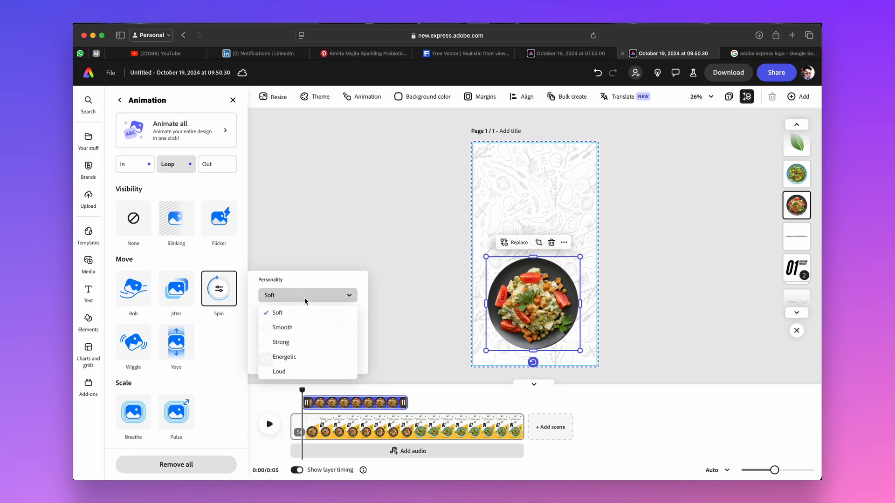
left_click(295, 343)
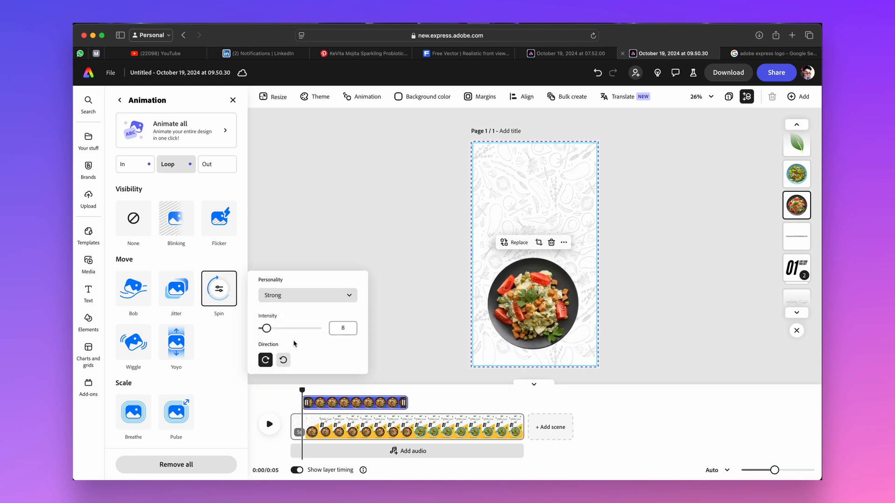
left_click(301, 295)
left_click(283, 363)
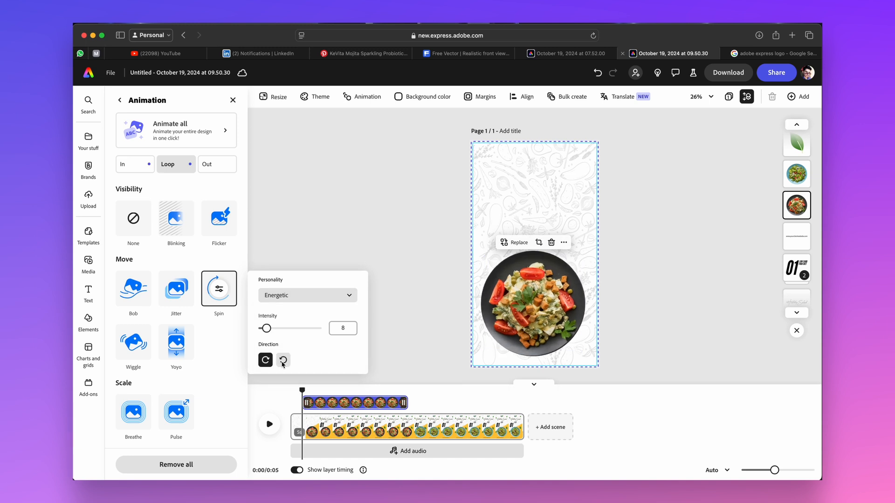
left_click(294, 301)
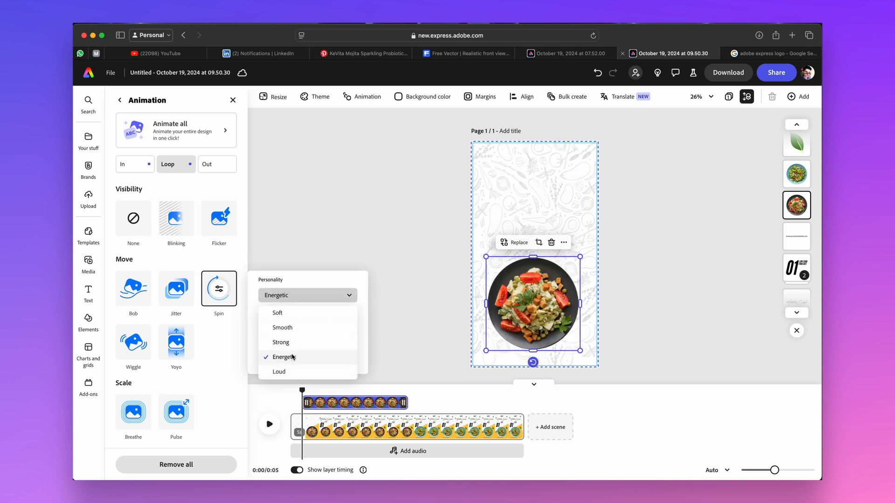
left_click(292, 371)
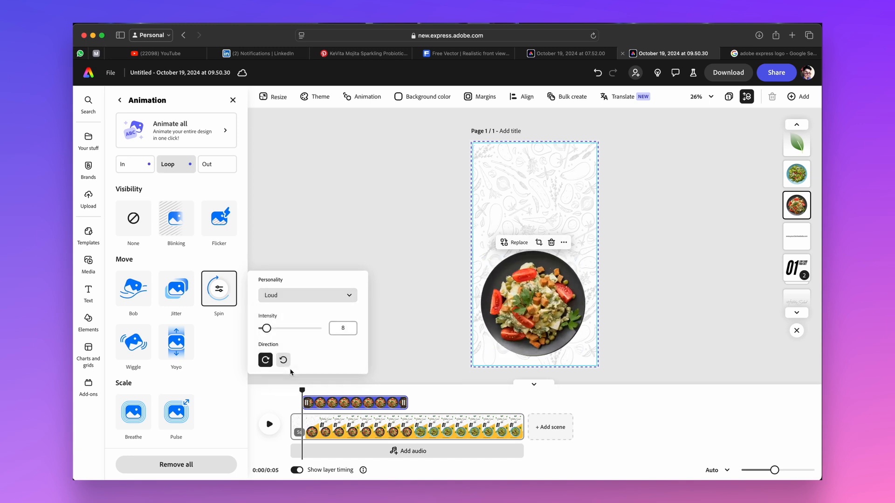
Step: Set the dark salad plate's Spin loop to the Smooth personality with an intensity of 4
left_click(301, 298)
left_click(287, 329)
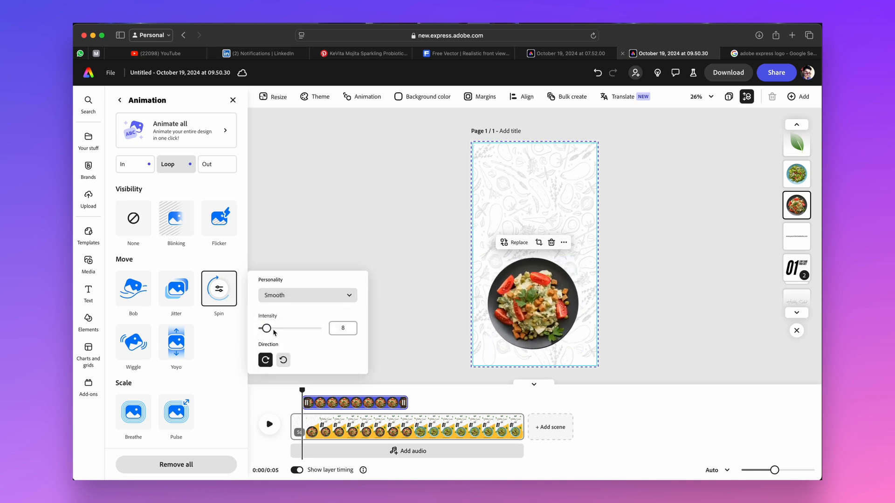
left_click(346, 331)
key("BackSpace")
type("4")
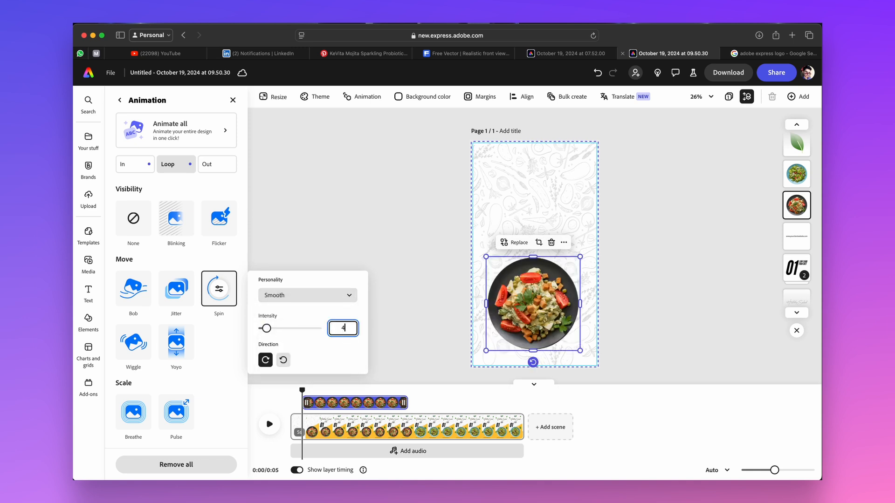
left_click(419, 315)
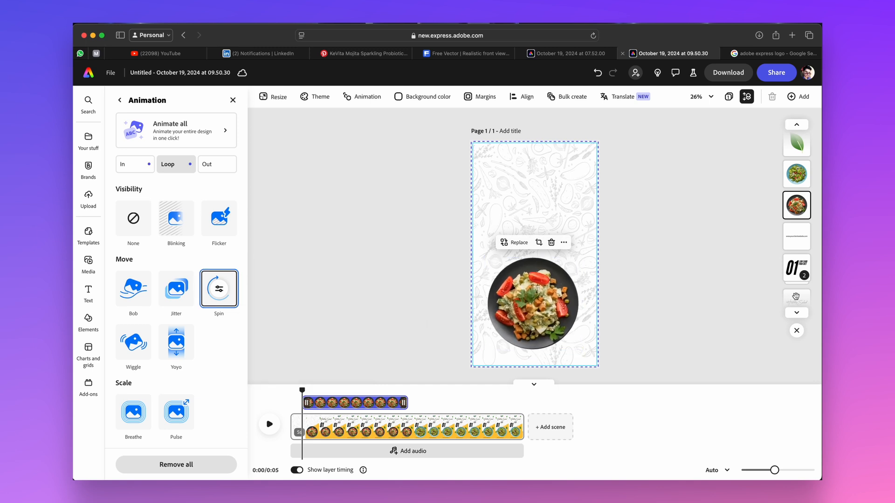
Step: Check the personality, intensity and direction of the blue salad plate's Spin loop
left_click(796, 174)
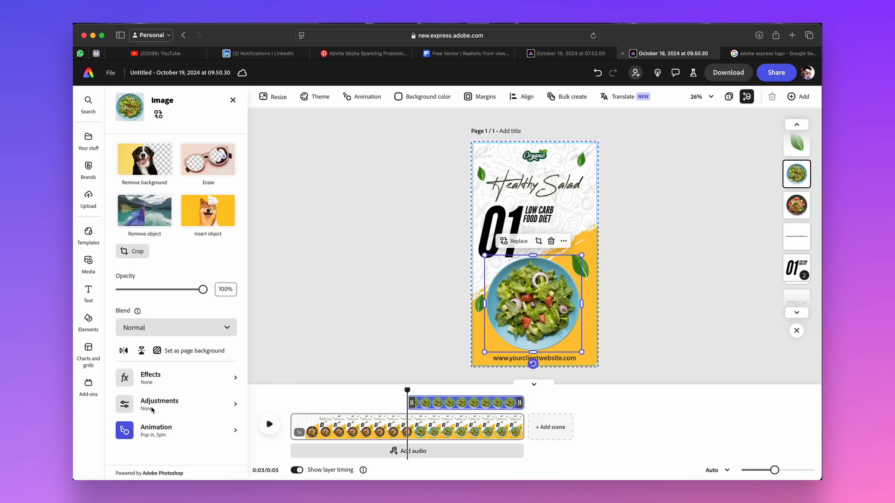
left_click(149, 431)
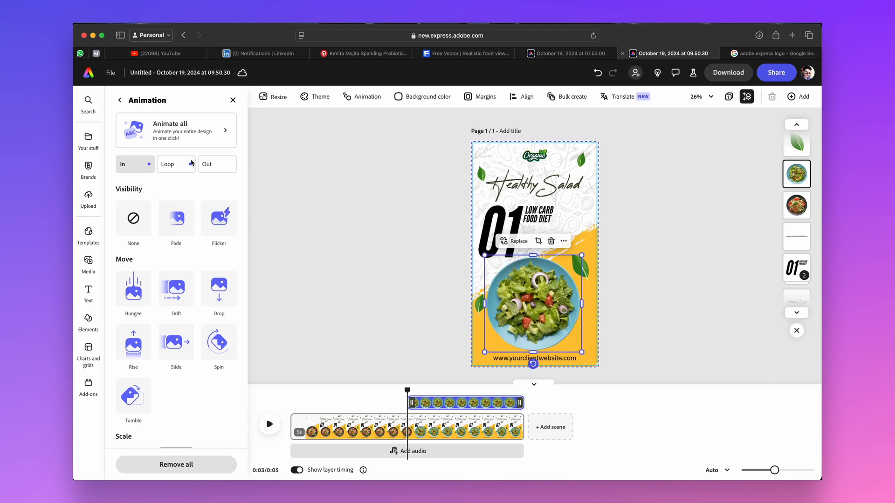
left_click(174, 165)
left_click(216, 289)
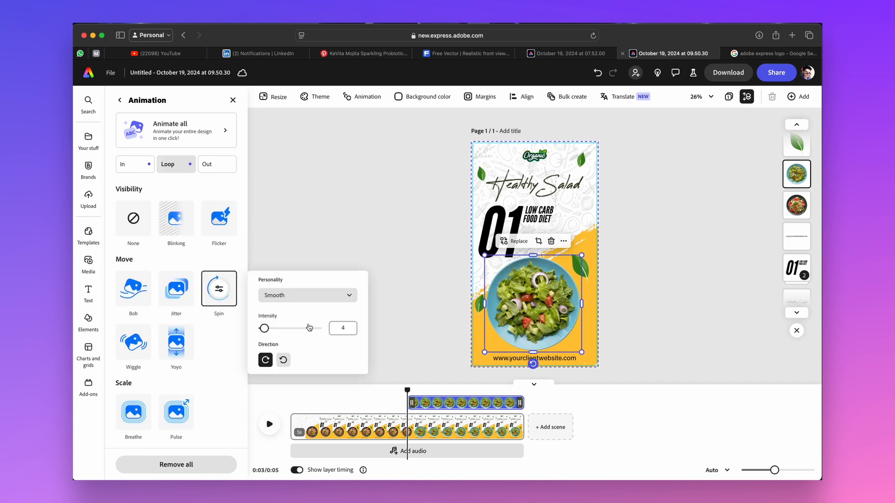
key("Escape")
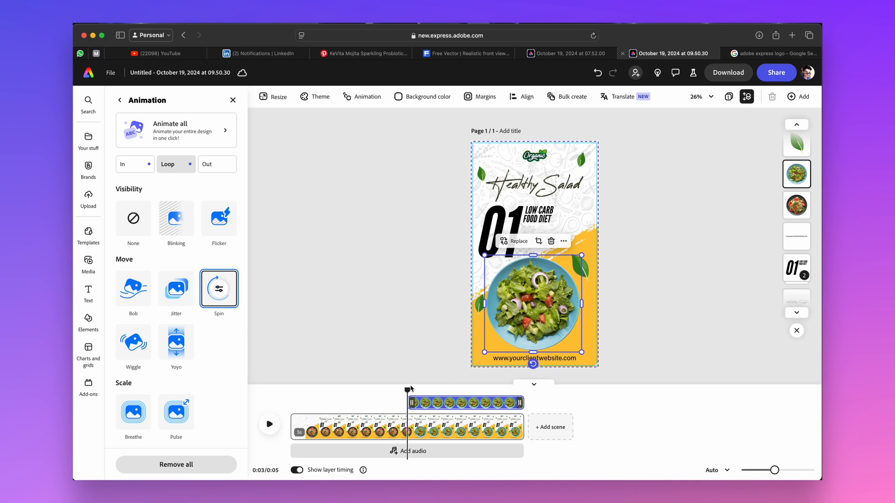
Step: Play the whole animation from the start of the timeline to review both spinning salad plates
left_click_drag(407, 391, 290, 391)
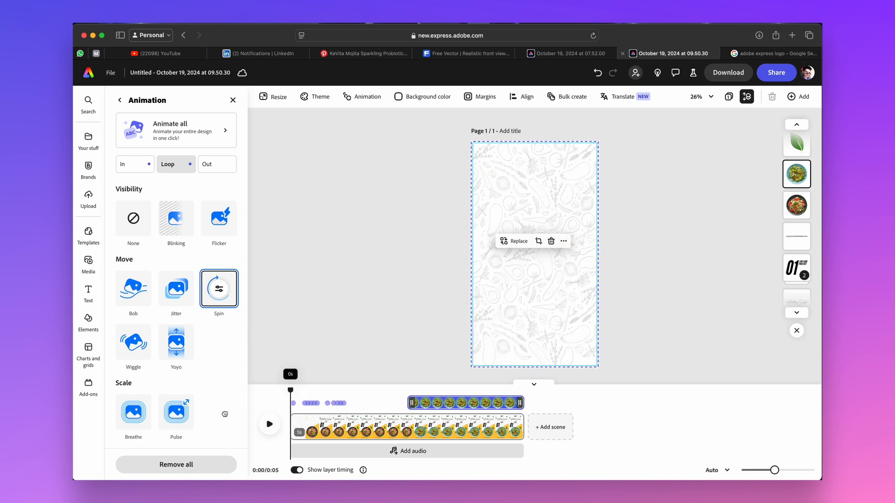
left_click(268, 424)
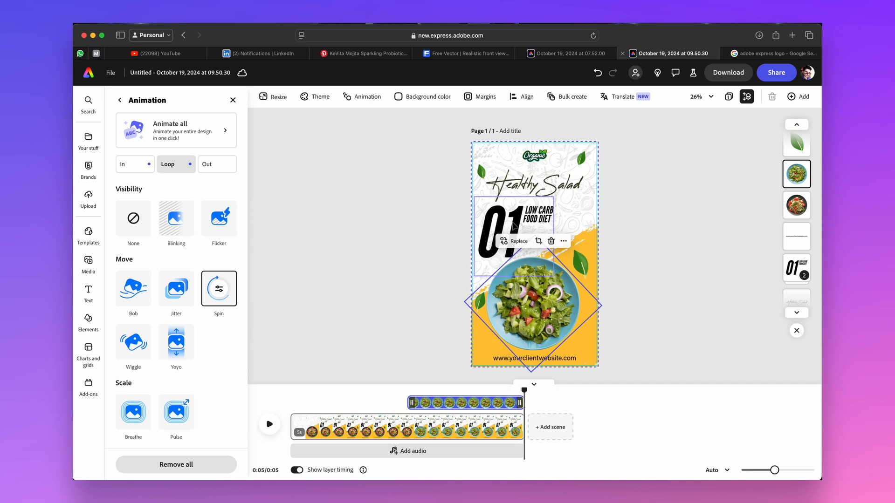
left_click(666, 201)
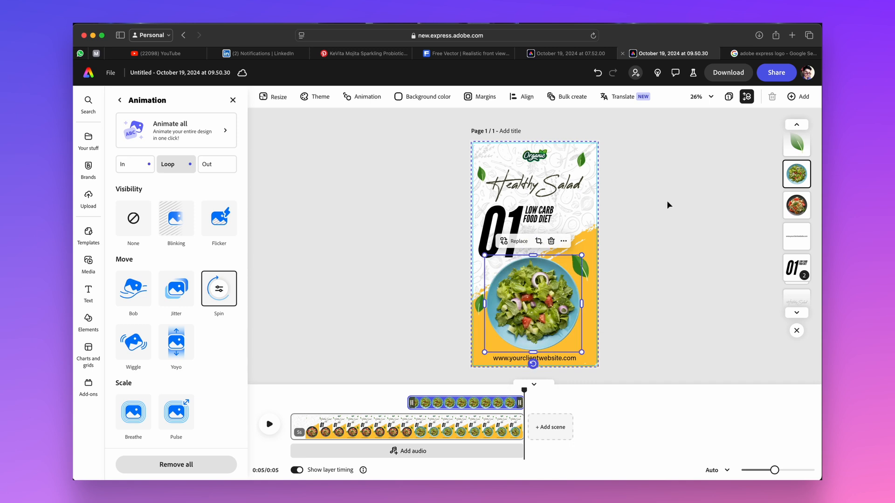
Step: Duplicate the large "01" text inside its group and place the copy exactly over the original
left_click(510, 235)
double_click(509, 232)
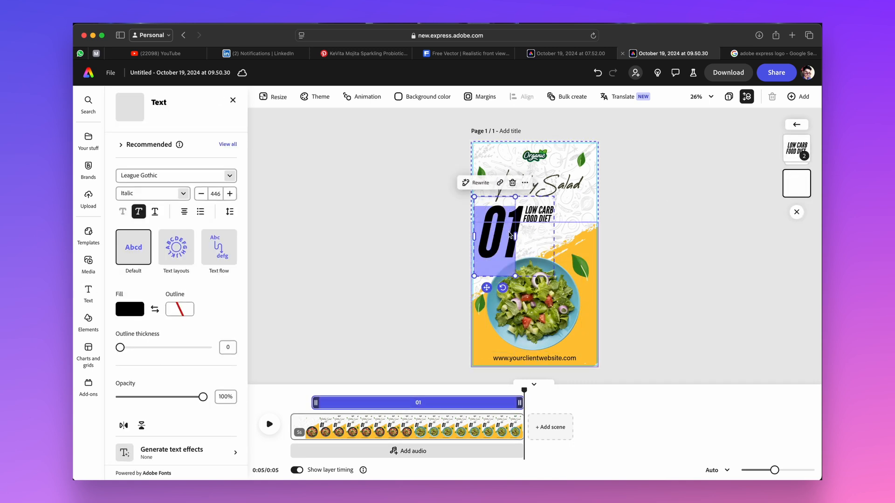
left_click(498, 229)
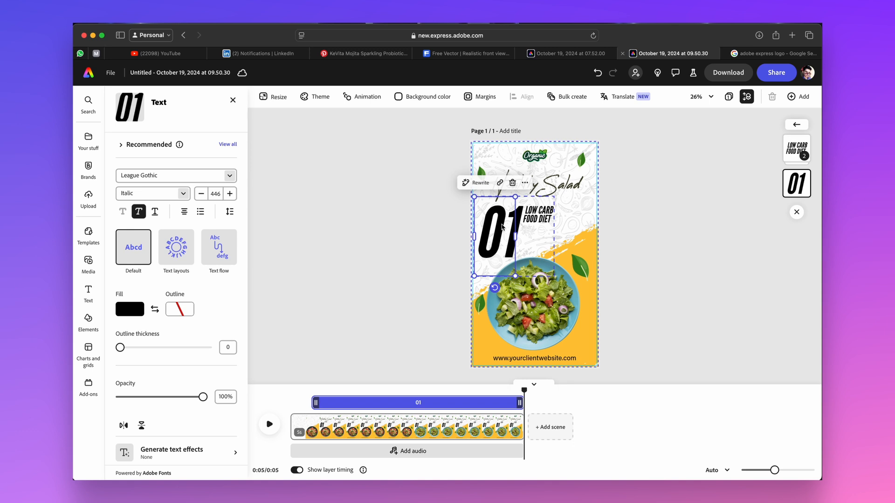
key("super+d")
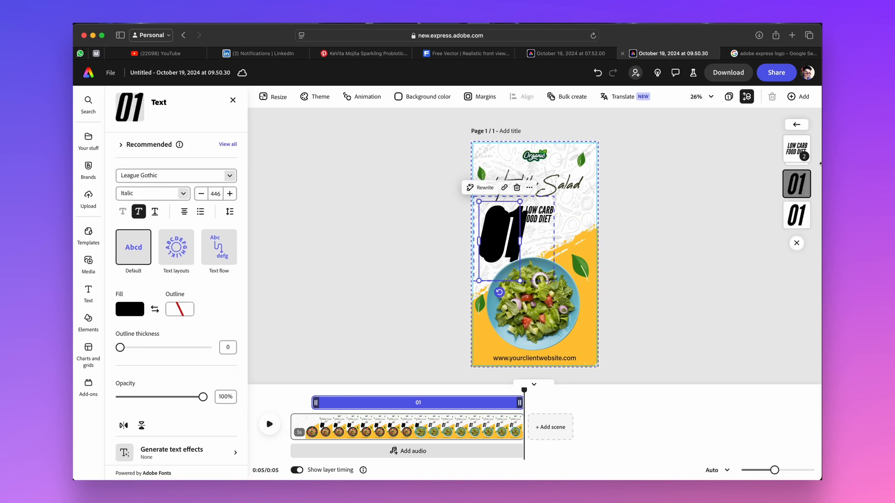
left_click(663, 222)
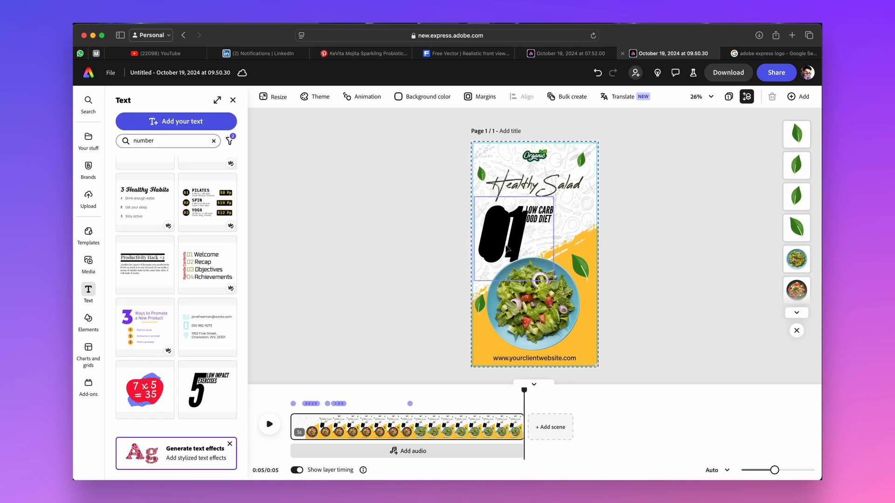
left_click(500, 246)
left_click_drag(501, 246, 498, 240)
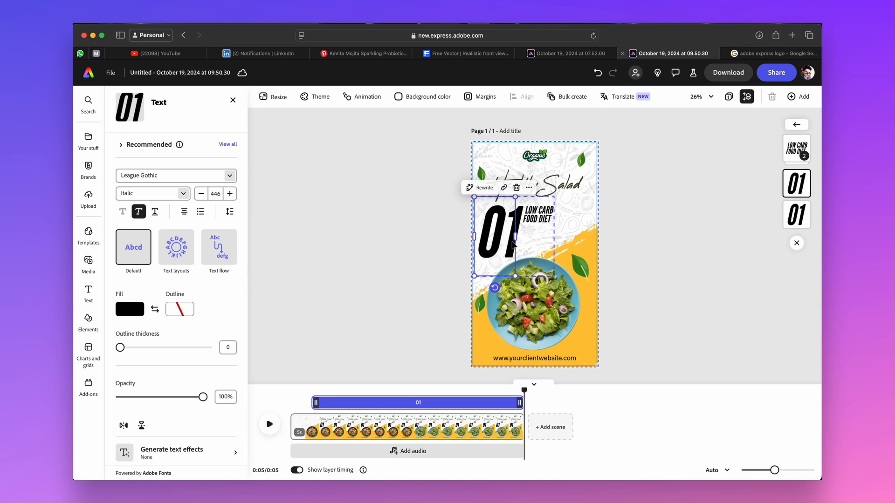
Step: Change the duplicated number's text to "02" and widen its text box so both digits fit on one line
double_click(513, 244)
left_click(512, 235)
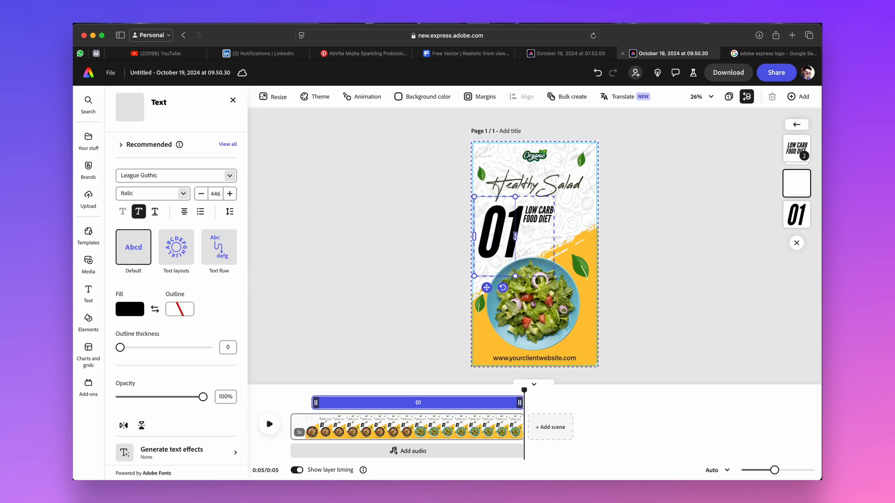
key("BackSpace")
type("2")
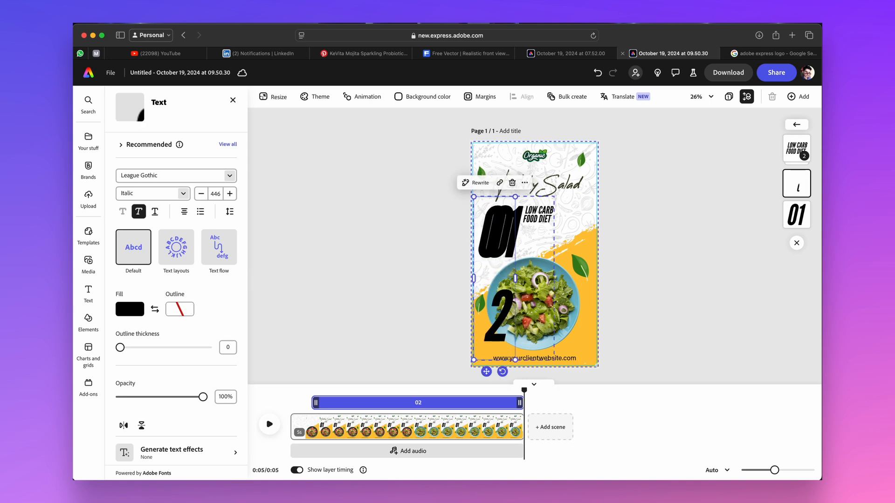
key("BackSpace")
key("BackSpace")
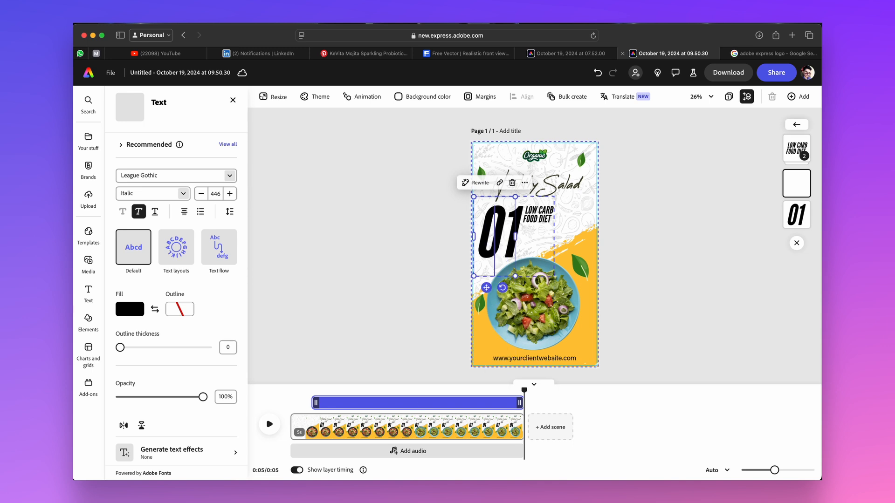
type("0")
key("BackSpace")
type("02")
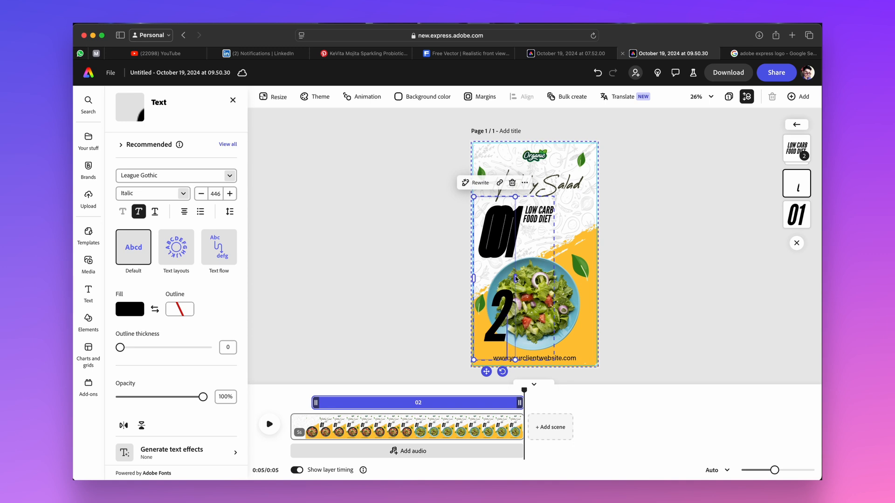
left_click_drag(515, 277, 522, 277)
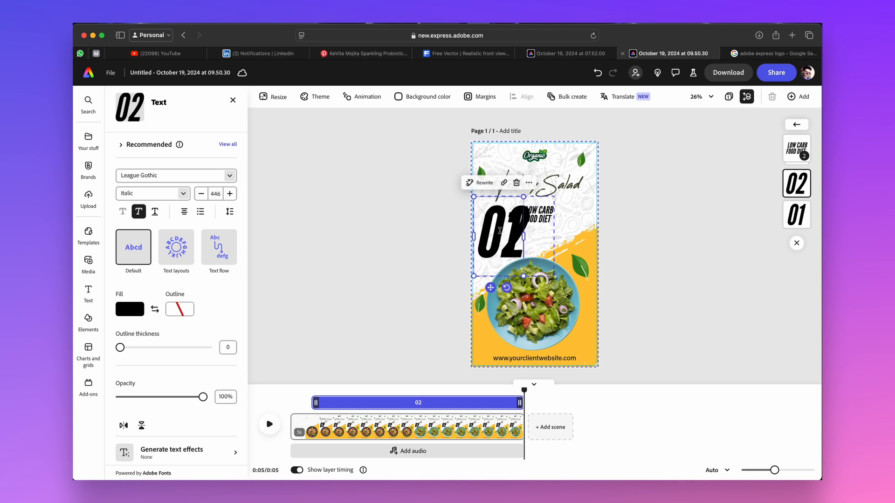